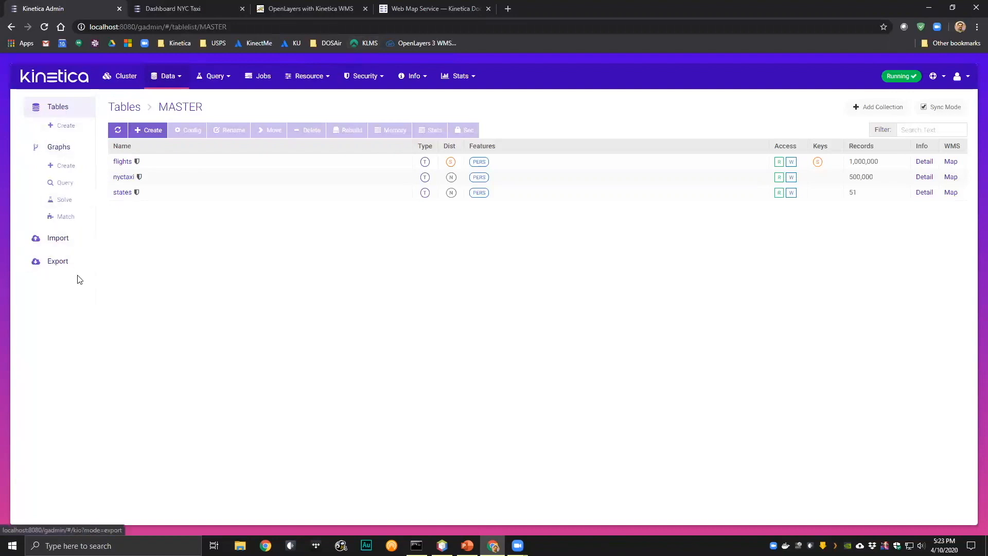
- View the cluster dashboard and its Admin page, and return to the list of tables
{"action": "left_click", "coordinate": [57, 81]}
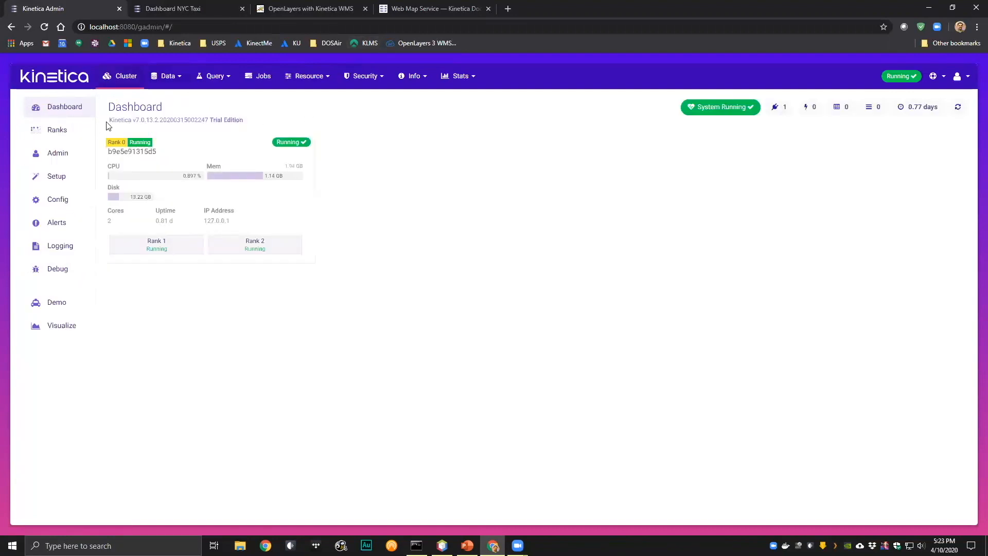
{"action": "left_click", "coordinate": [57, 154]}
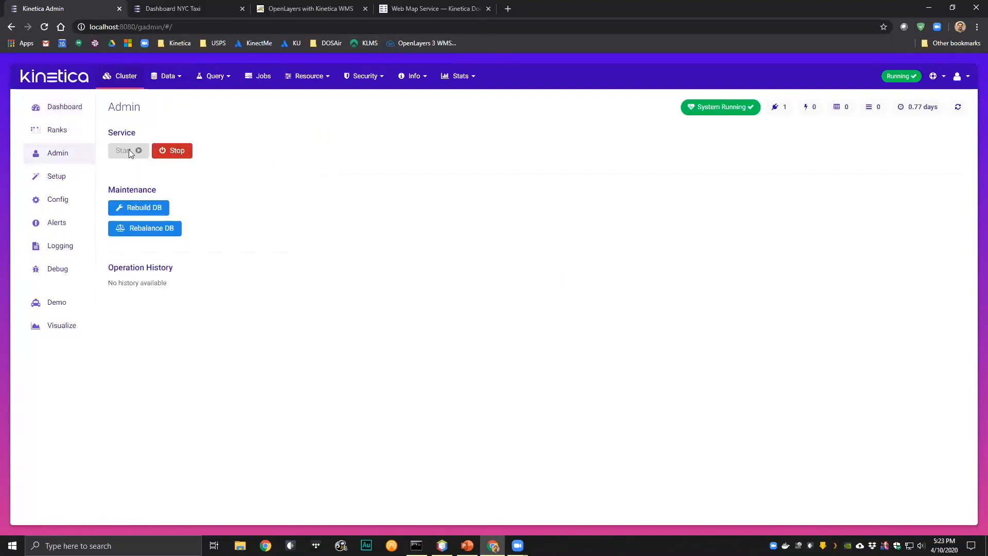
{"action": "left_click", "coordinate": [179, 79]}
{"action": "left_click", "coordinate": [164, 97]}
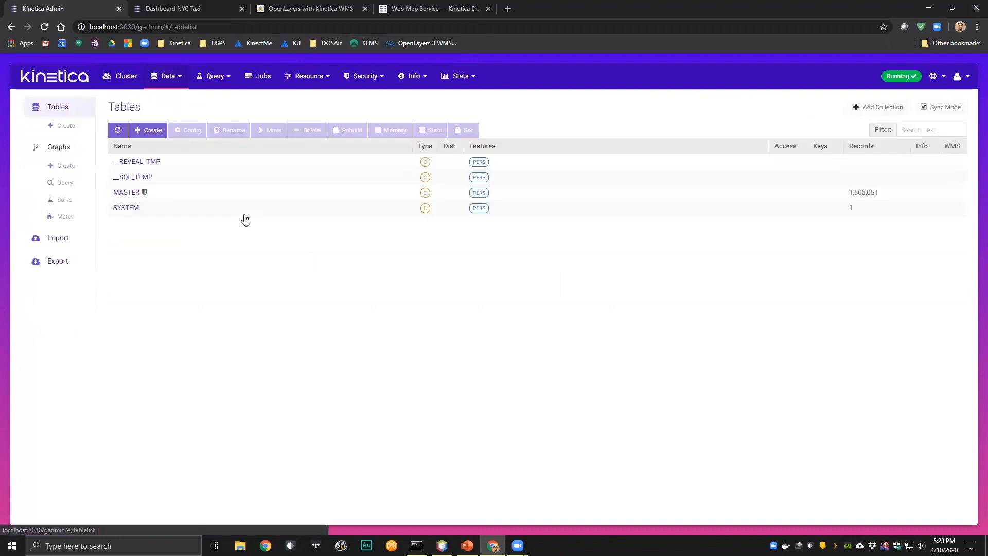
- Open the states table in the MASTER collection and look through its records and columns
{"action": "left_click", "coordinate": [133, 194]}
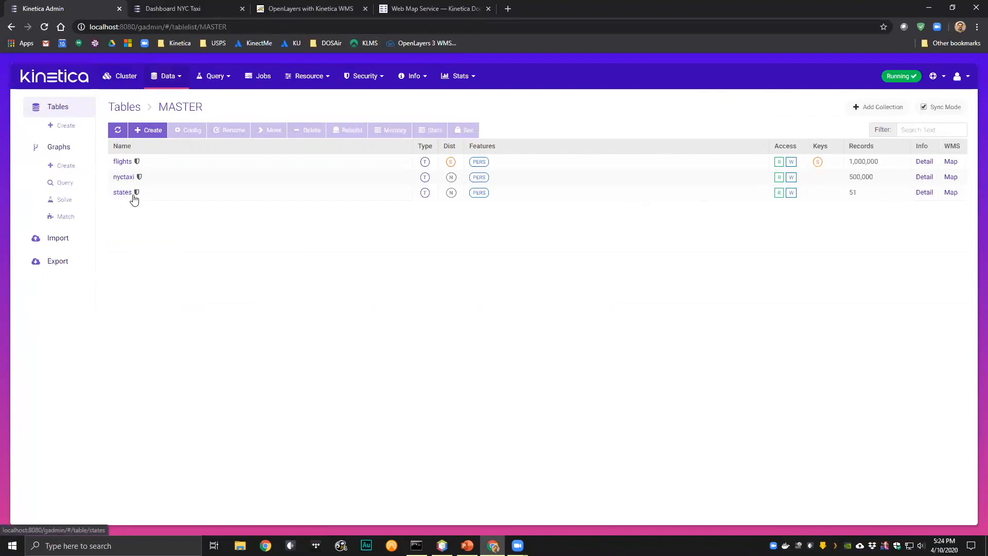
{"action": "left_click", "coordinate": [122, 194]}
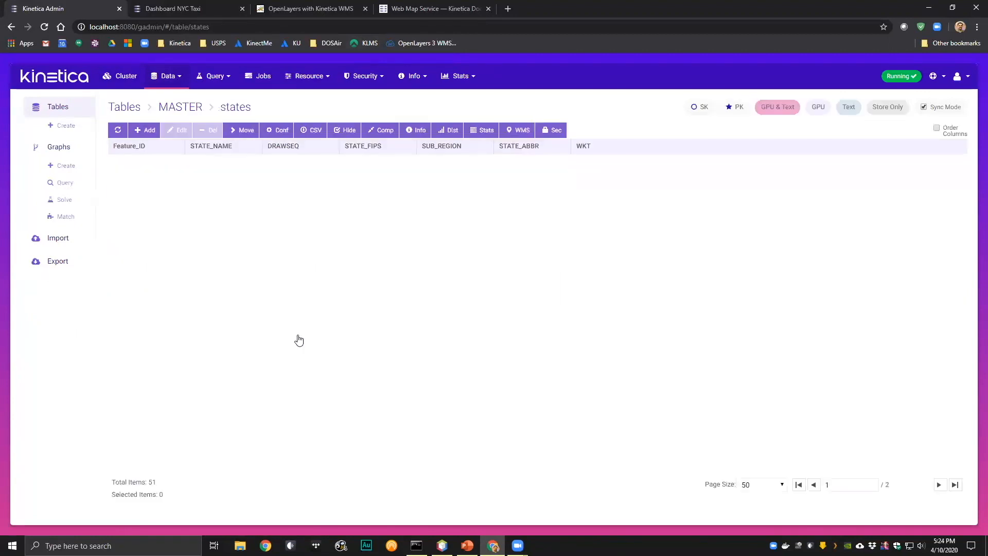
{"action": "left_click_drag", "start_coordinate": [498, 470], "coordinate": [463, 478]}
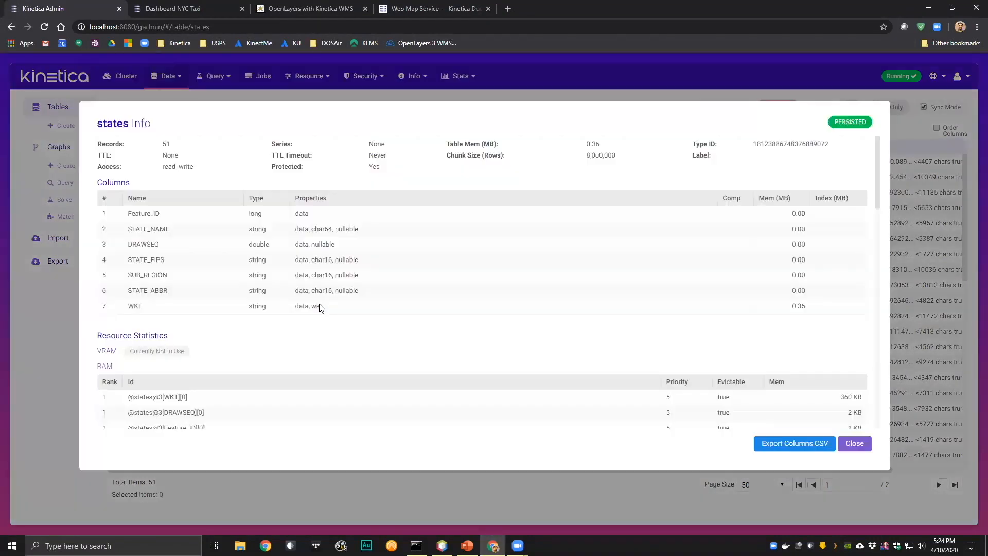
- Check the WKT column's wkt property in the states table info, and open the table's configuration
{"action": "double_click", "coordinate": [317, 306]}
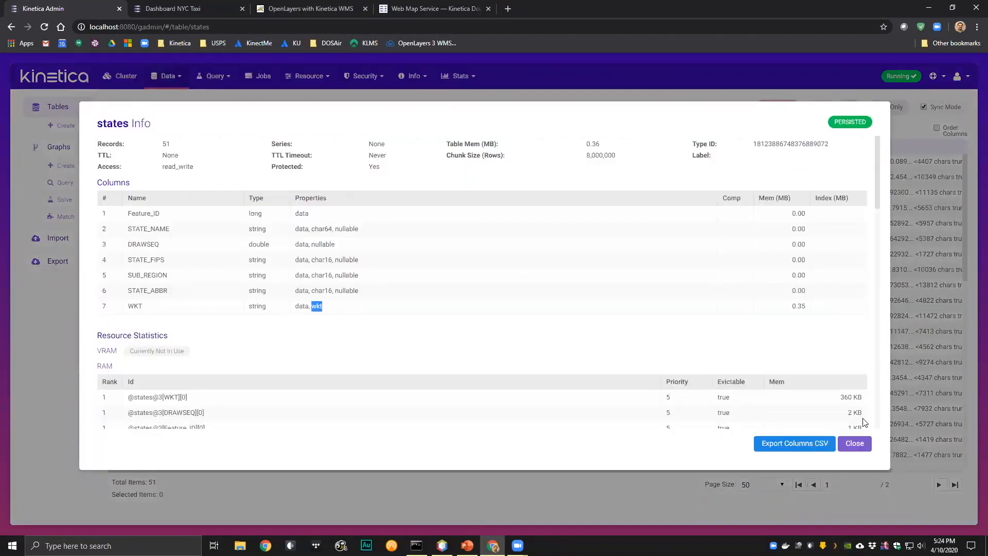
{"action": "left_click", "coordinate": [854, 443]}
{"action": "left_click", "coordinate": [279, 130]}
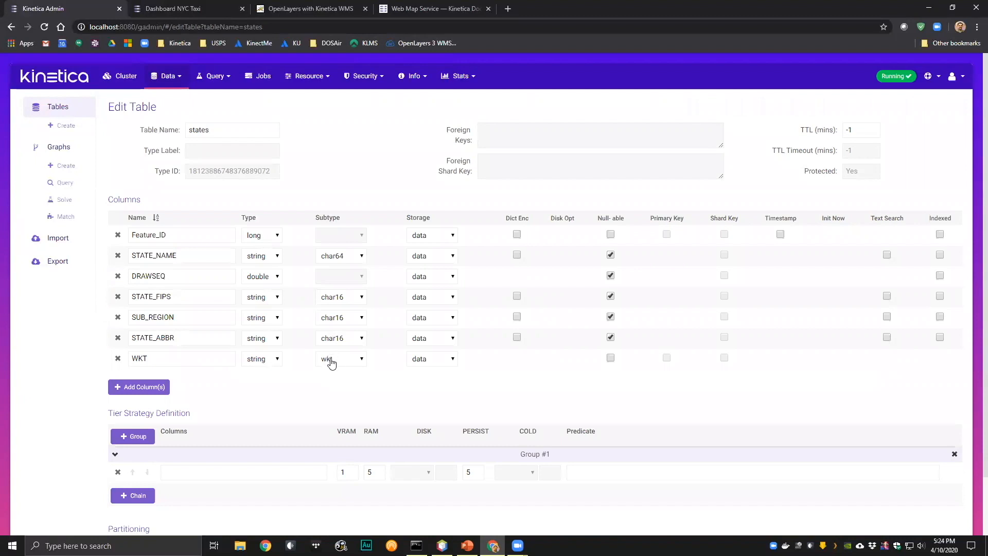
- Leave the table configuration and open the WMS map of the states table in the MASTER collection
{"action": "left_click", "coordinate": [172, 80]}
{"action": "left_click", "coordinate": [177, 99]}
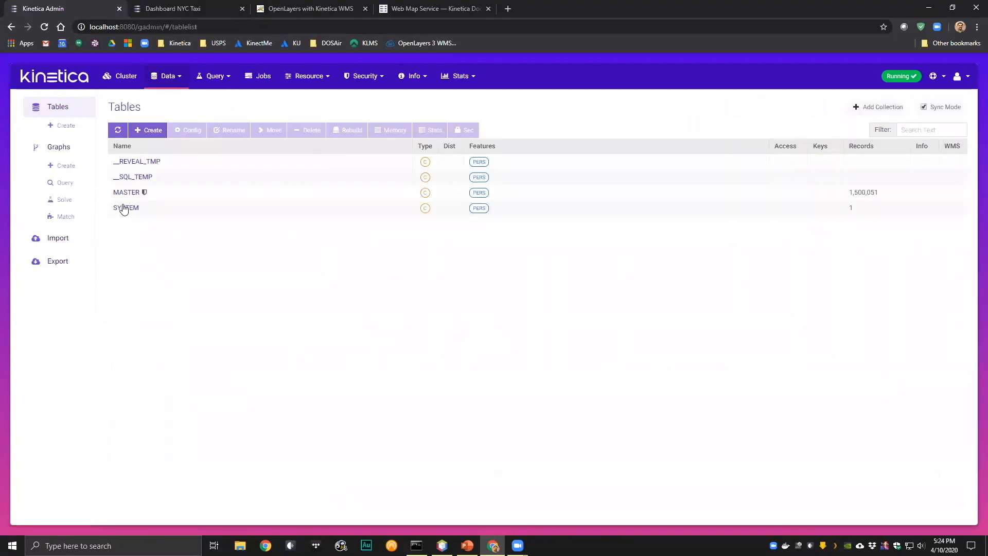
{"action": "left_click", "coordinate": [122, 192]}
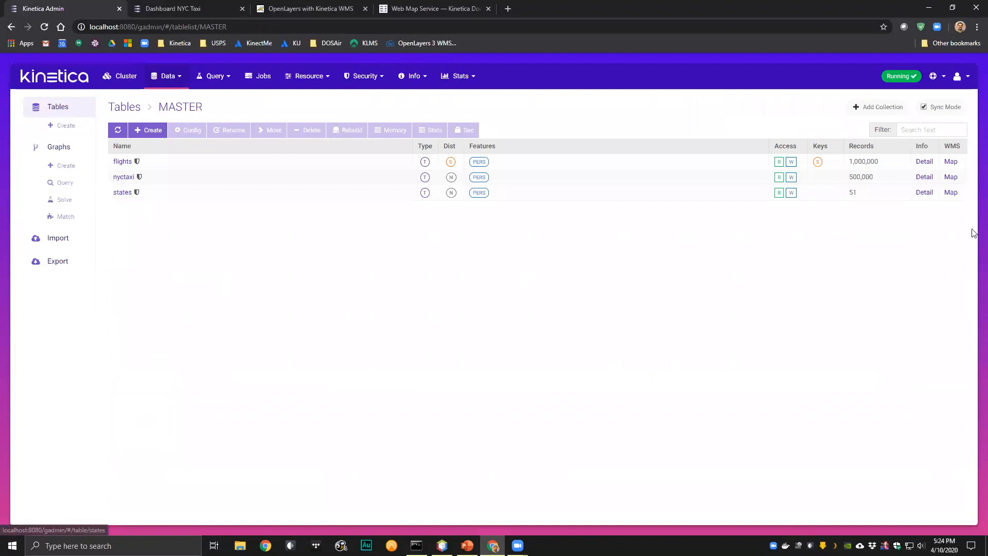
{"action": "left_click", "coordinate": [951, 194]}
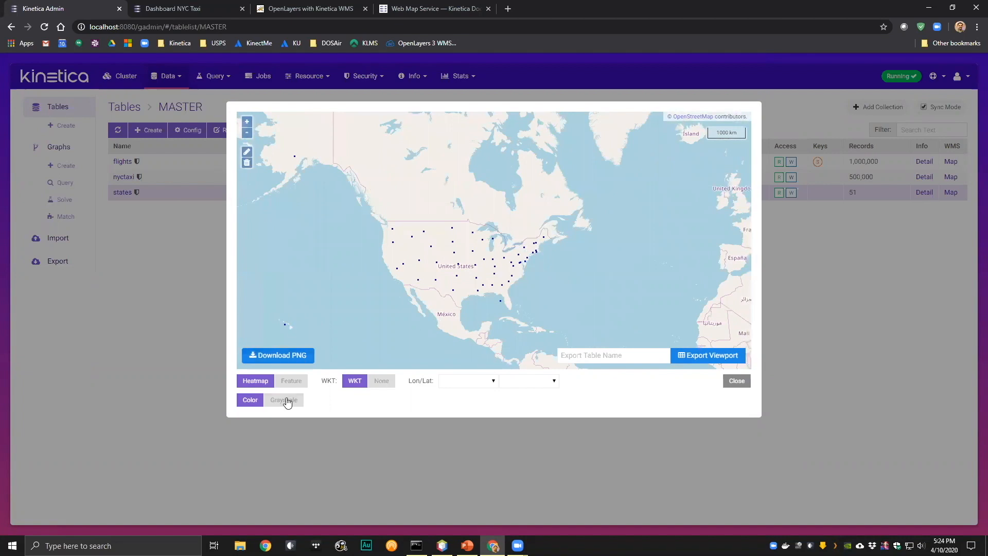
- Switch the states map from Heatmap to Feature rendering and look over Alaska, Hawaii and the contiguous states
{"action": "left_click_drag", "start_coordinate": [452, 285], "coordinate": [464, 263]}
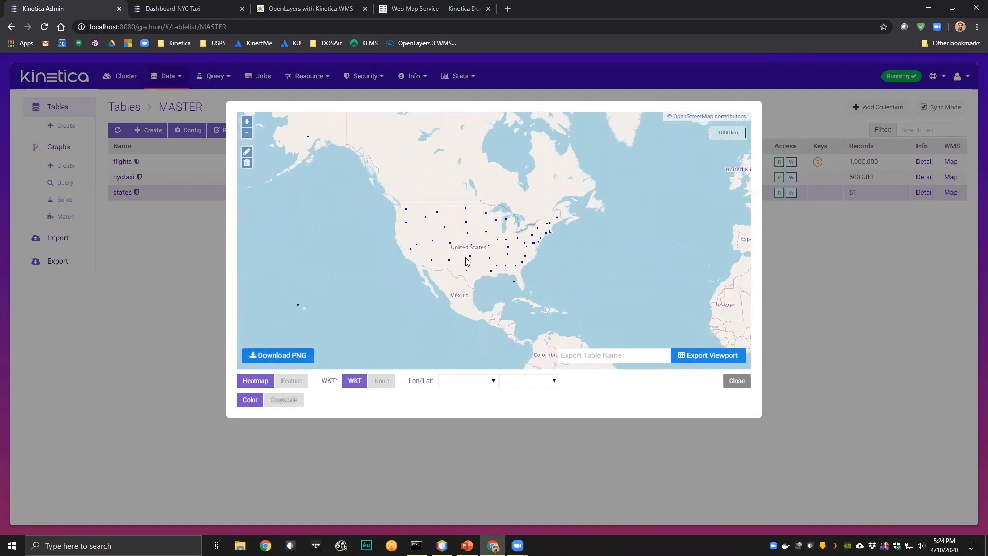
{"action": "left_click", "coordinate": [289, 385]}
{"action": "left_click_drag", "start_coordinate": [425, 286], "coordinate": [433, 319]}
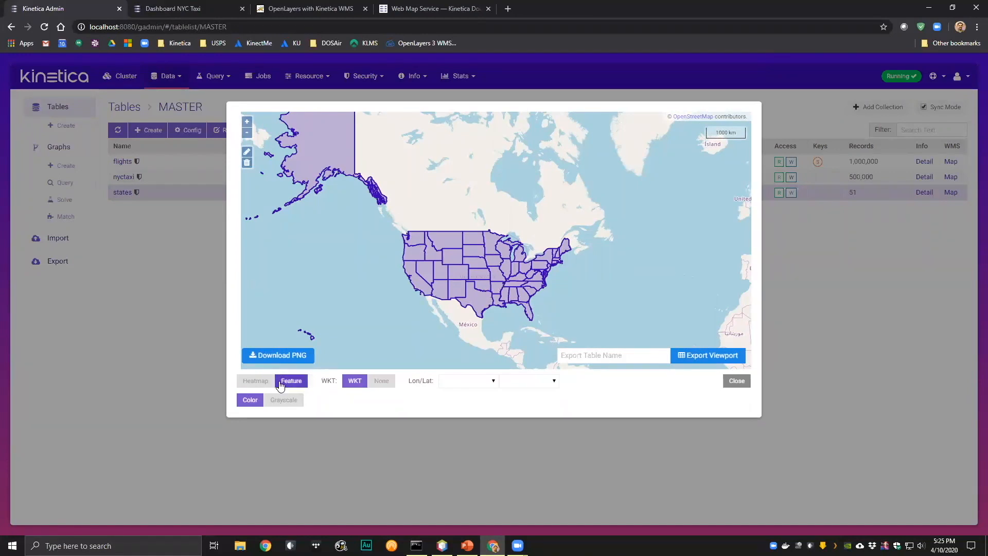
{"action": "left_click_drag", "start_coordinate": [512, 296], "coordinate": [489, 281]}
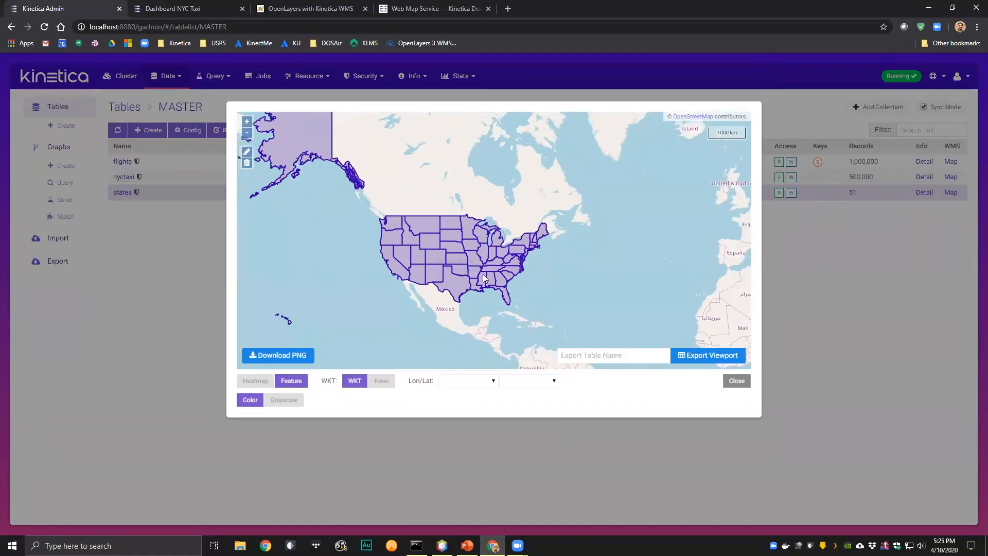
{"action": "left_click_drag", "start_coordinate": [307, 163], "coordinate": [357, 203]}
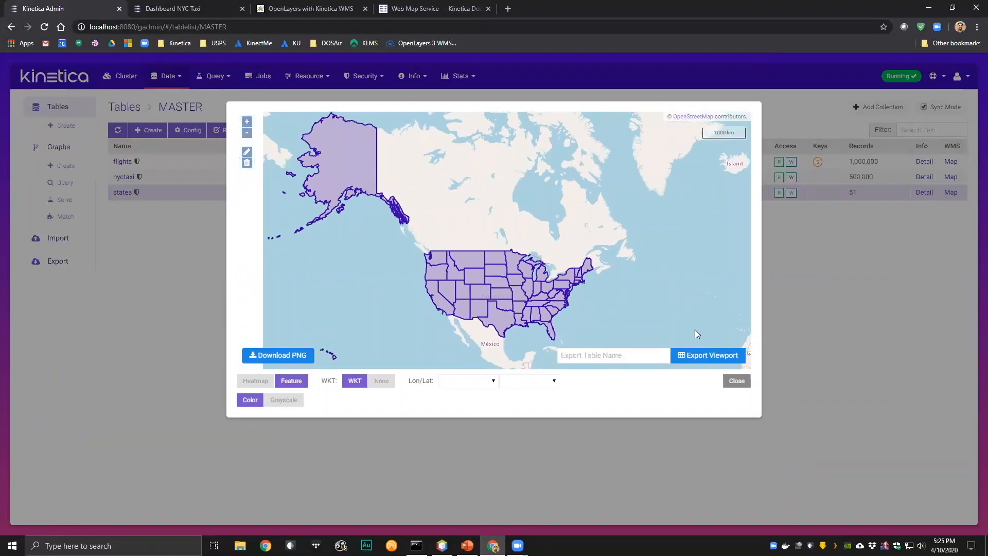
{"action": "left_click_drag", "start_coordinate": [695, 331], "coordinate": [708, 273]}
- Inspect Montana's attributes on the states map and close its info popup
{"action": "scroll", "coordinate": [527, 238], "scroll_direction": "up", "scroll_amount": 2}
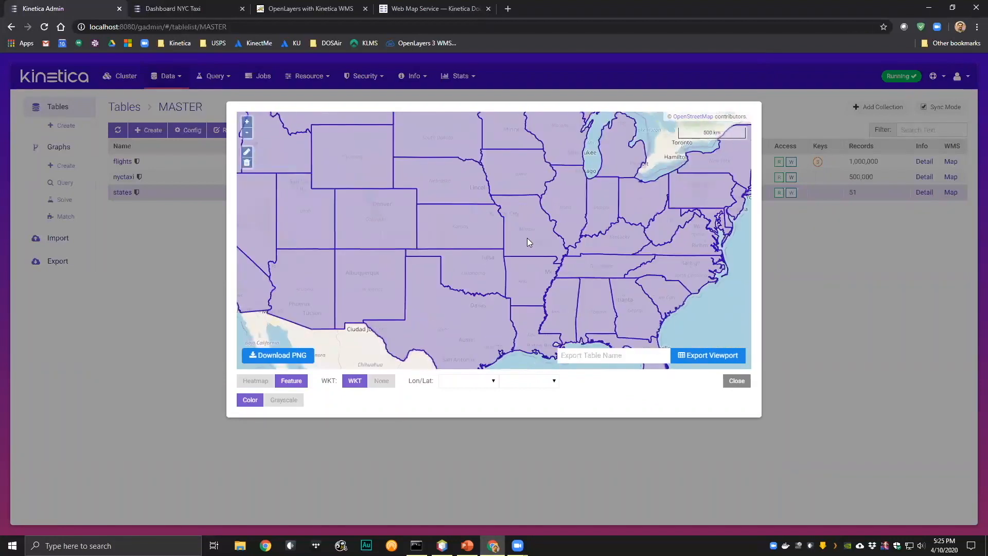
{"action": "scroll", "coordinate": [508, 249], "scroll_direction": "up", "scroll_amount": 3}
{"action": "scroll", "coordinate": [501, 253], "scroll_direction": "down", "scroll_amount": 5}
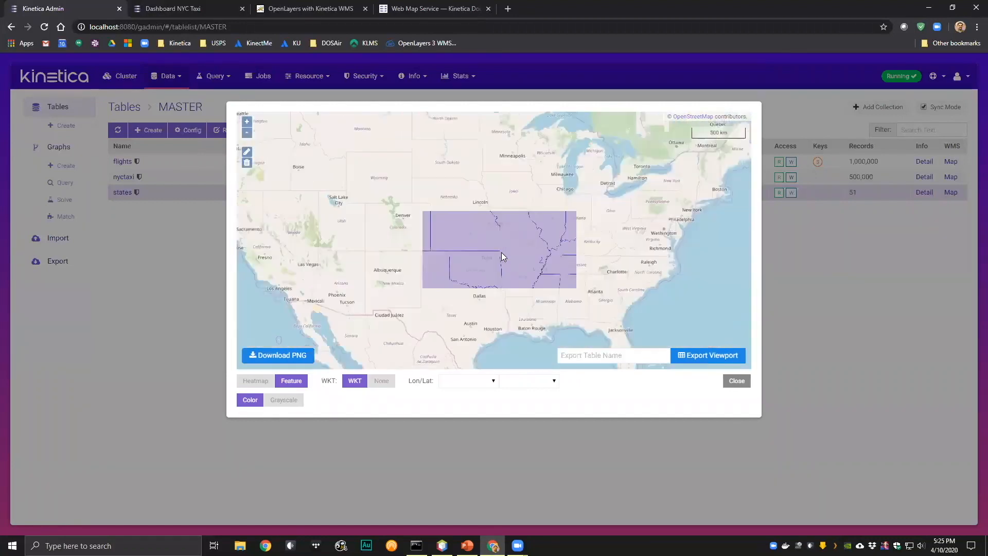
{"action": "scroll", "coordinate": [501, 253], "scroll_direction": "down", "scroll_amount": 1}
{"action": "left_click", "coordinate": [407, 172]}
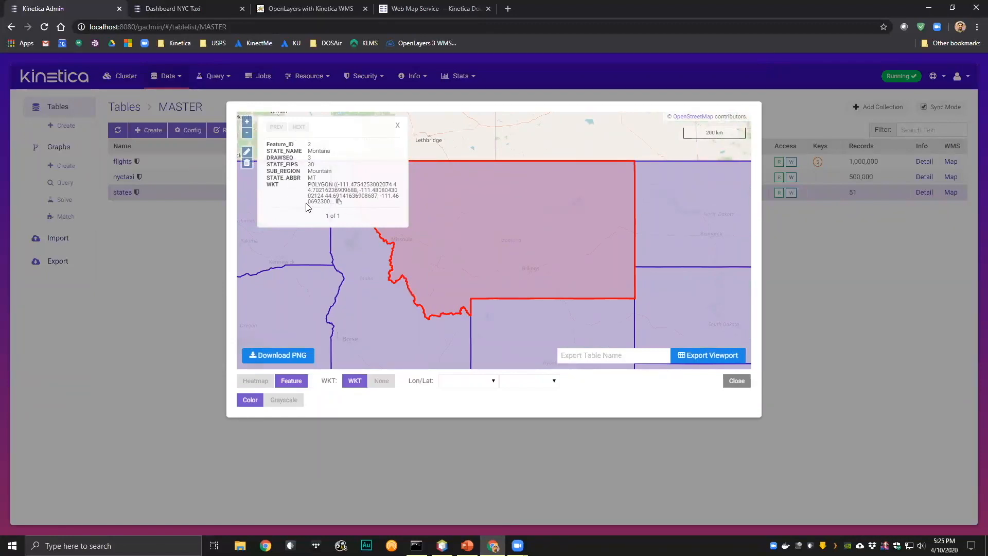
{"action": "left_click", "coordinate": [398, 127]}
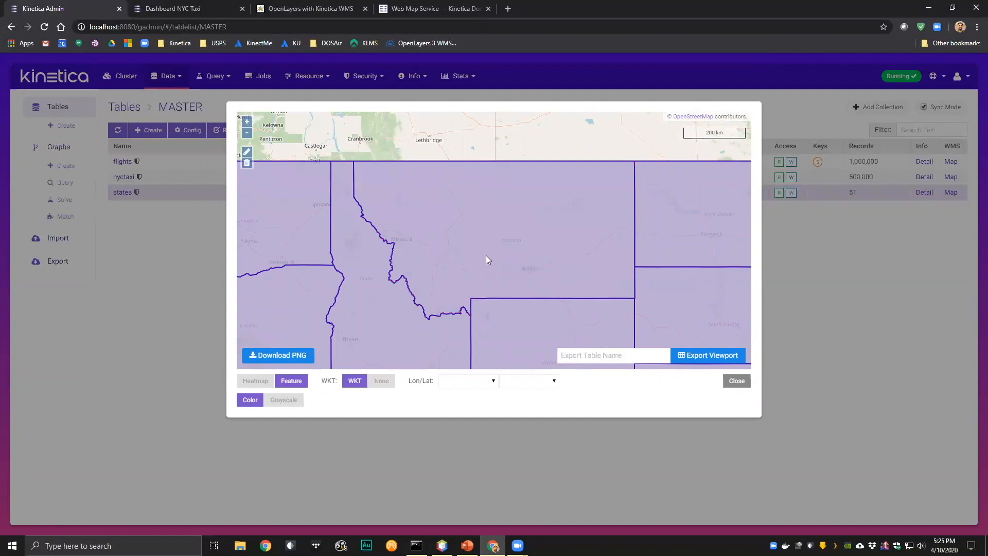
- Bring up Montana's record on the map twice more, dismissing the info popup each time
{"action": "scroll", "coordinate": [486, 255], "scroll_direction": "down", "scroll_amount": 3}
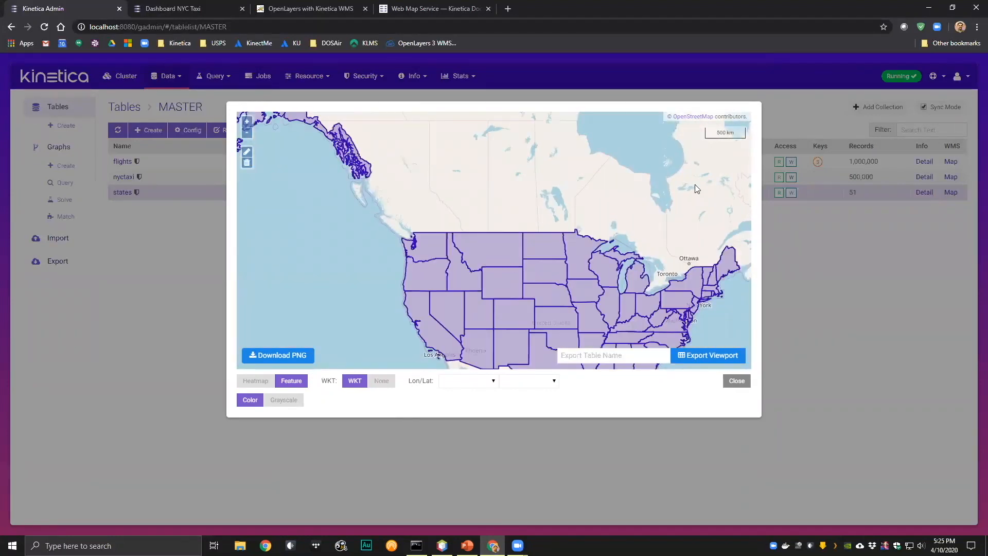
{"action": "left_click_drag", "start_coordinate": [663, 246], "coordinate": [610, 202]}
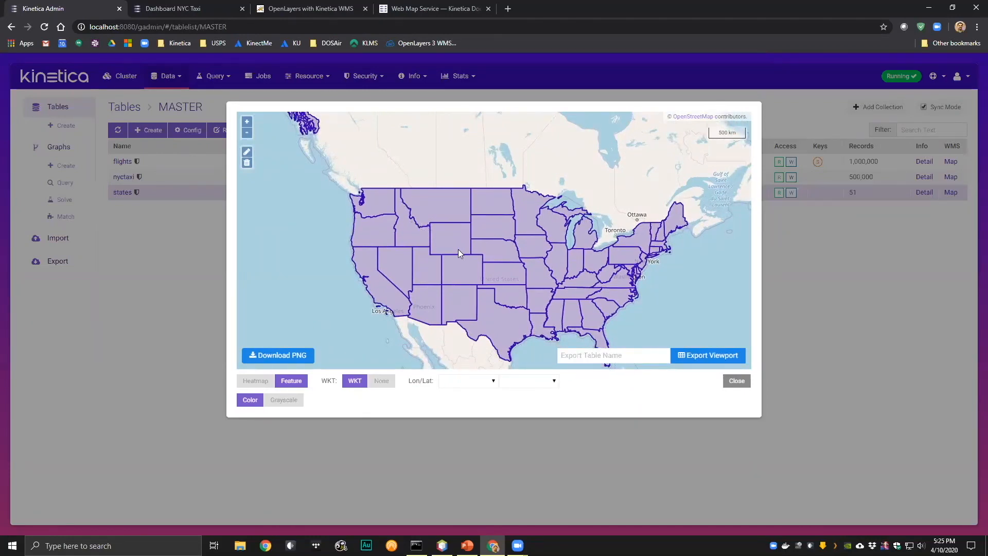
{"action": "left_click", "coordinate": [426, 205]}
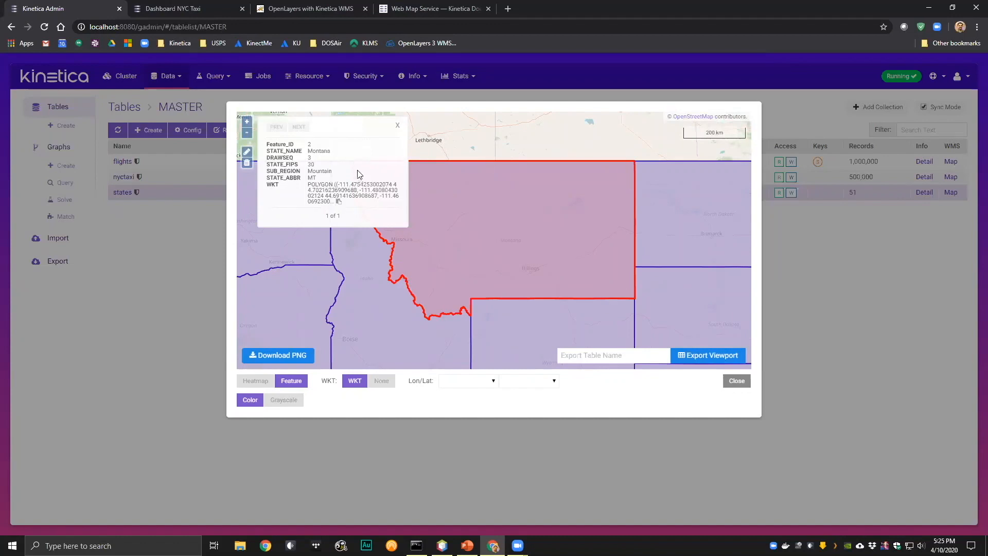
{"action": "left_click", "coordinate": [398, 127]}
{"action": "left_click", "coordinate": [490, 236]}
{"action": "left_click", "coordinate": [397, 126]}
- View the contiguous states as a whole and close the states map
{"action": "scroll", "coordinate": [434, 262], "scroll_direction": "down", "scroll_amount": 3}
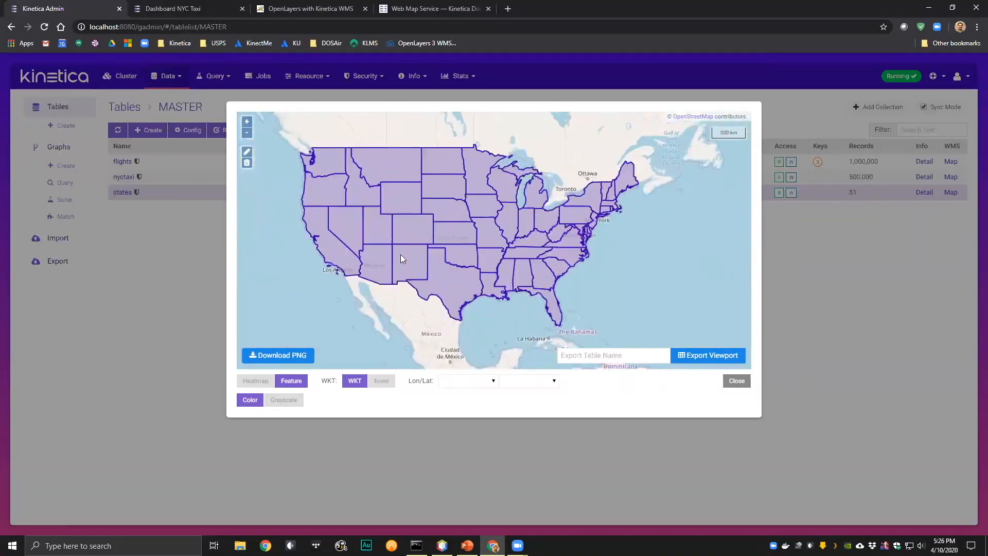
{"action": "left_click_drag", "start_coordinate": [320, 250], "coordinate": [358, 261]}
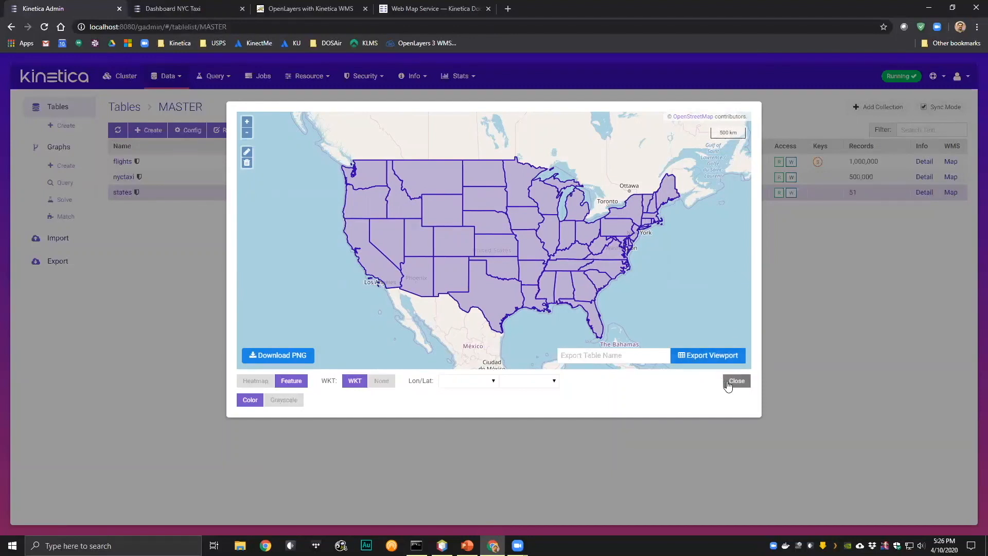
{"action": "left_click", "coordinate": [734, 386]}
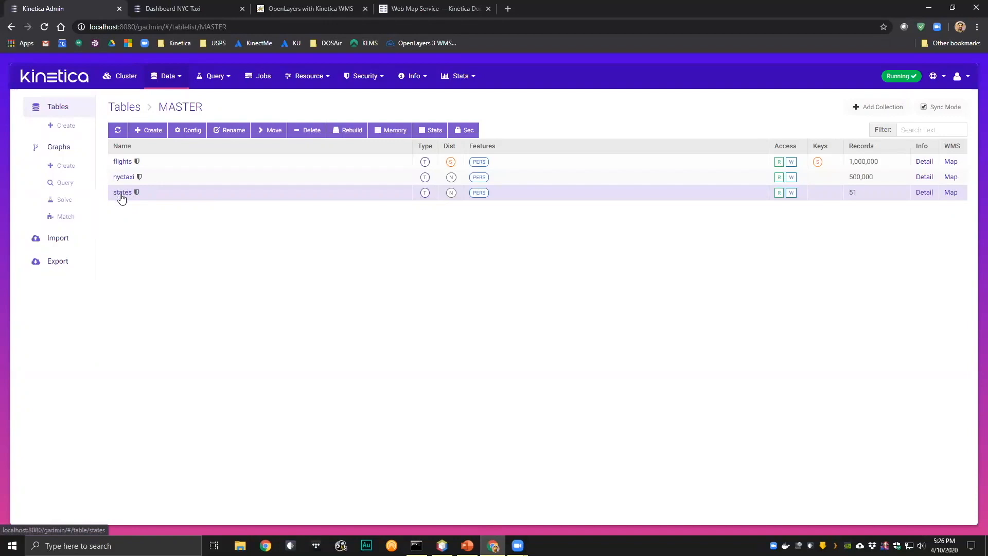
- Open the WMS map of the nyctaxi table and examine the dropoff heatmap around New York City
{"action": "left_click", "coordinate": [951, 177]}
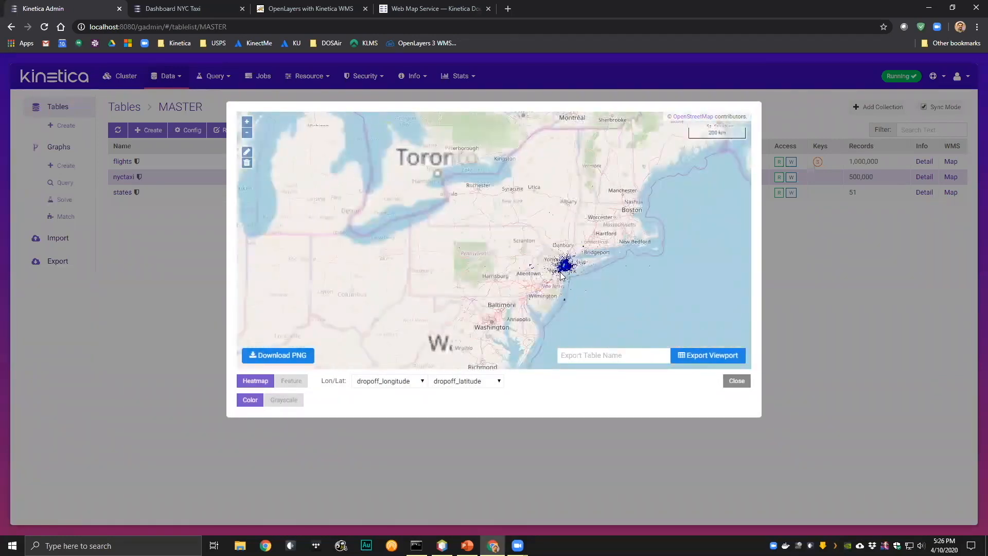
{"action": "left_click_drag", "start_coordinate": [559, 266], "coordinate": [524, 258]}
{"action": "scroll", "coordinate": [538, 263], "scroll_direction": "up", "scroll_amount": 4}
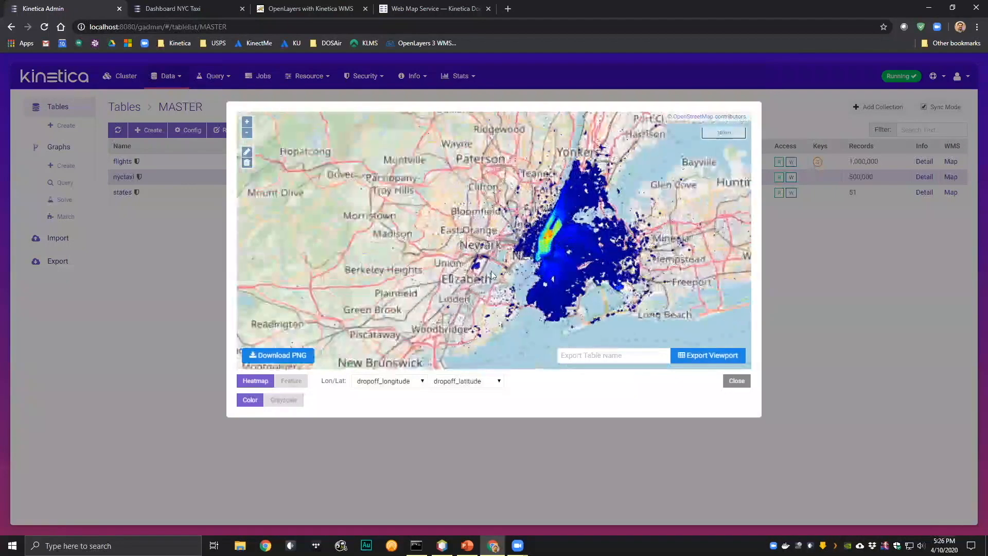
{"action": "scroll", "coordinate": [502, 269], "scroll_direction": "up", "scroll_amount": 2}
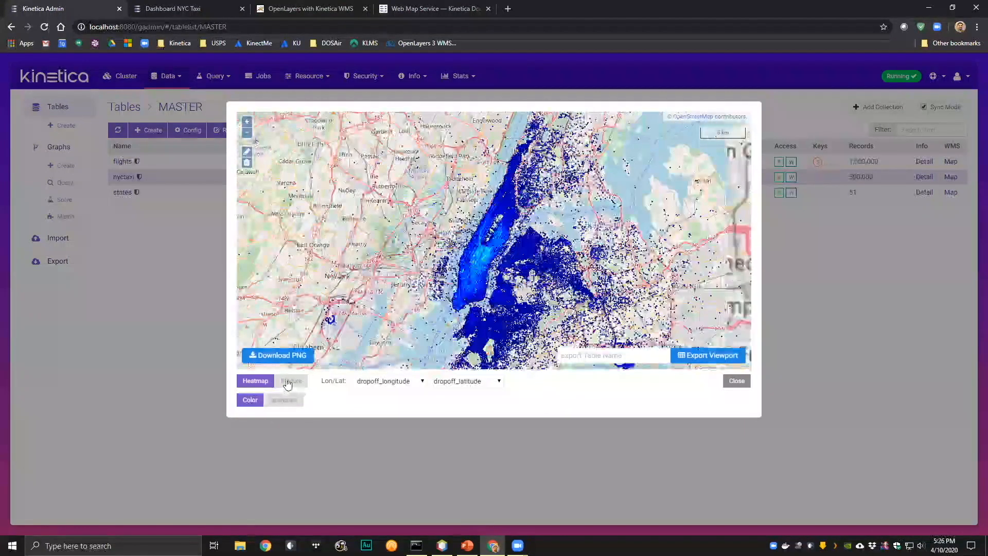
- Switch the nyctaxi map to Feature rendering and examine individual dropoff points at street and city scale
{"action": "left_click", "coordinate": [287, 384]}
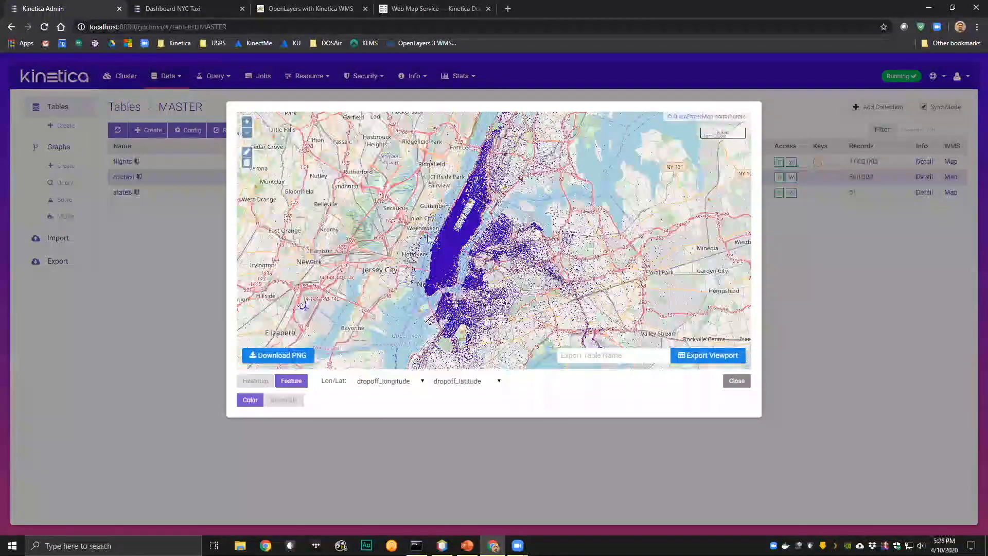
{"action": "scroll", "coordinate": [427, 238], "scroll_direction": "down", "scroll_amount": 1}
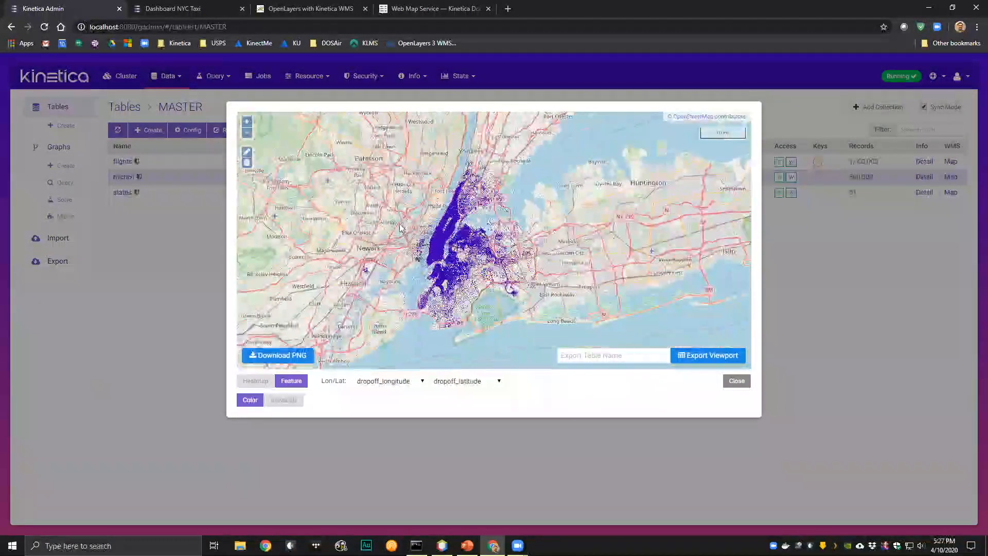
{"action": "left_click_drag", "start_coordinate": [463, 289], "coordinate": [484, 296]}
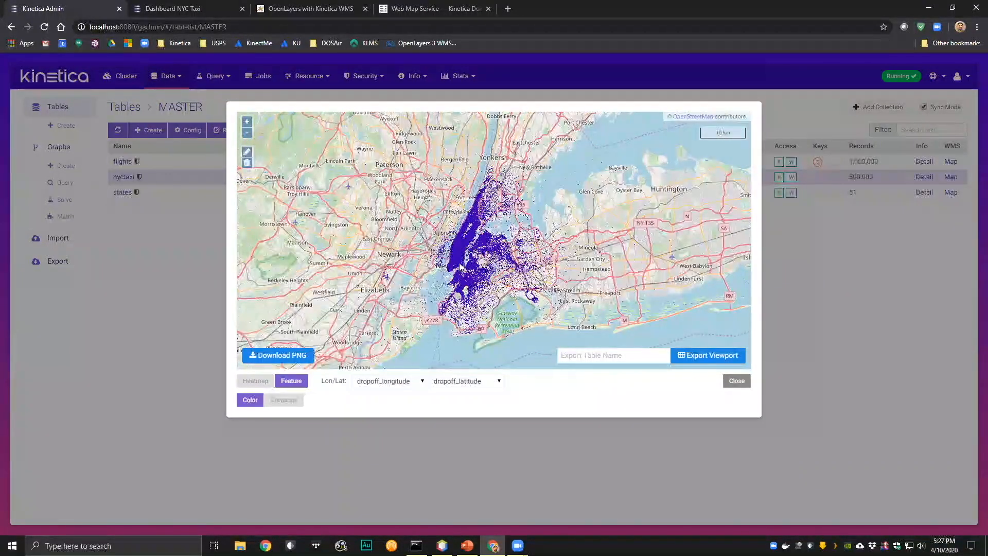
{"action": "scroll", "coordinate": [456, 266], "scroll_direction": "up", "scroll_amount": 5}
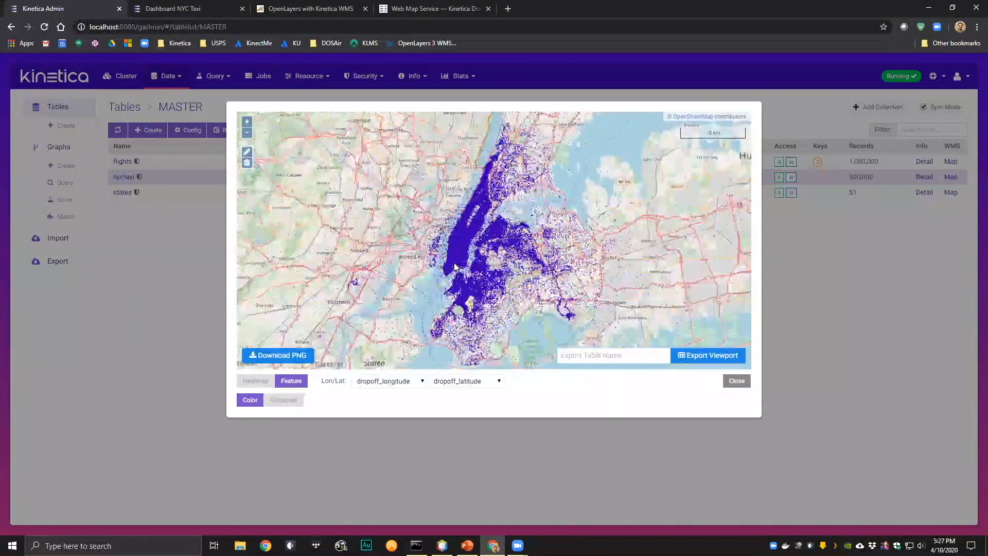
{"action": "scroll", "coordinate": [498, 263], "scroll_direction": "up", "scroll_amount": 3}
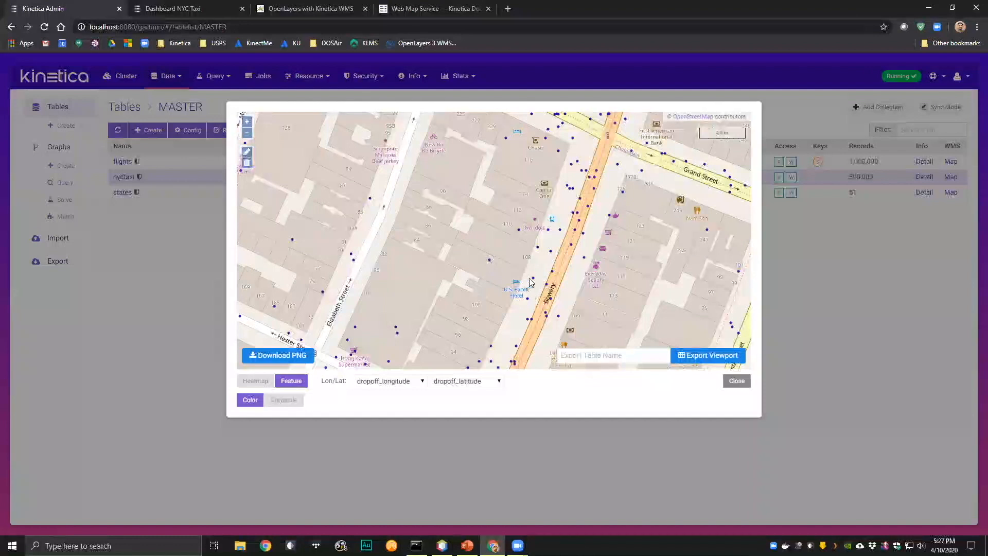
{"action": "scroll", "coordinate": [525, 287], "scroll_direction": "down", "scroll_amount": 3}
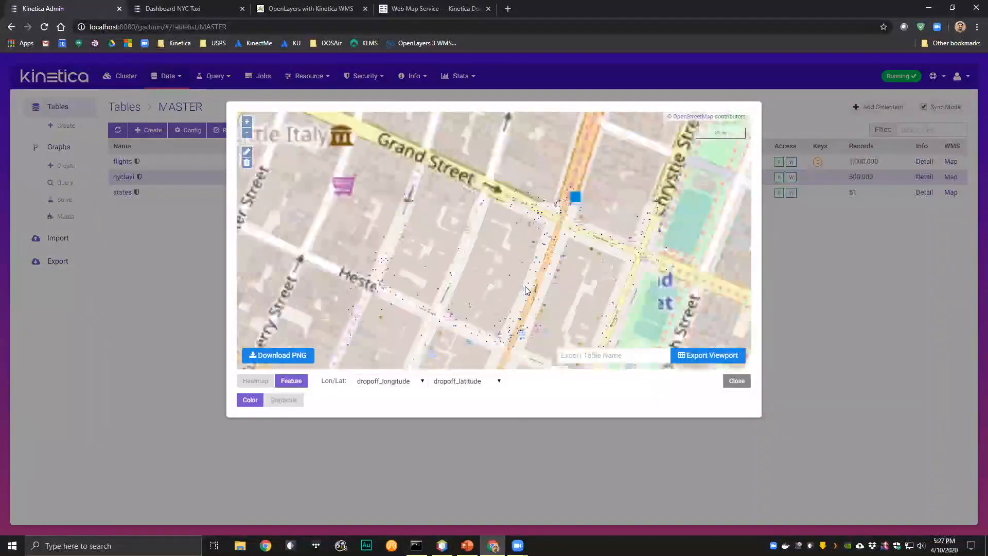
{"action": "scroll", "coordinate": [525, 286], "scroll_direction": "down", "scroll_amount": 3}
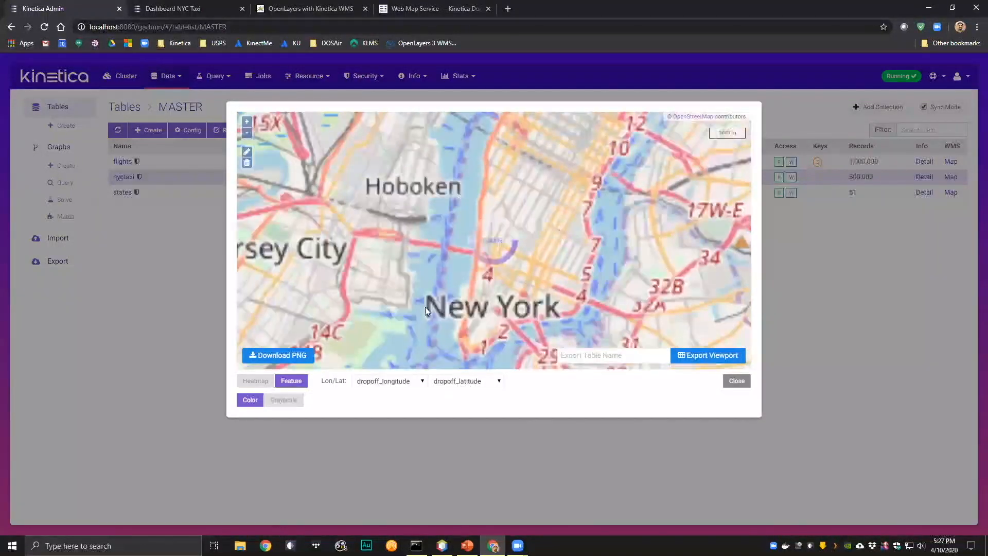
- Switch the nyctaxi map back to Heatmap rendering and examine the dropoff density across the New York area
{"action": "scroll", "coordinate": [425, 307], "scroll_direction": "down", "scroll_amount": 1}
{"action": "left_click", "coordinate": [256, 381]}
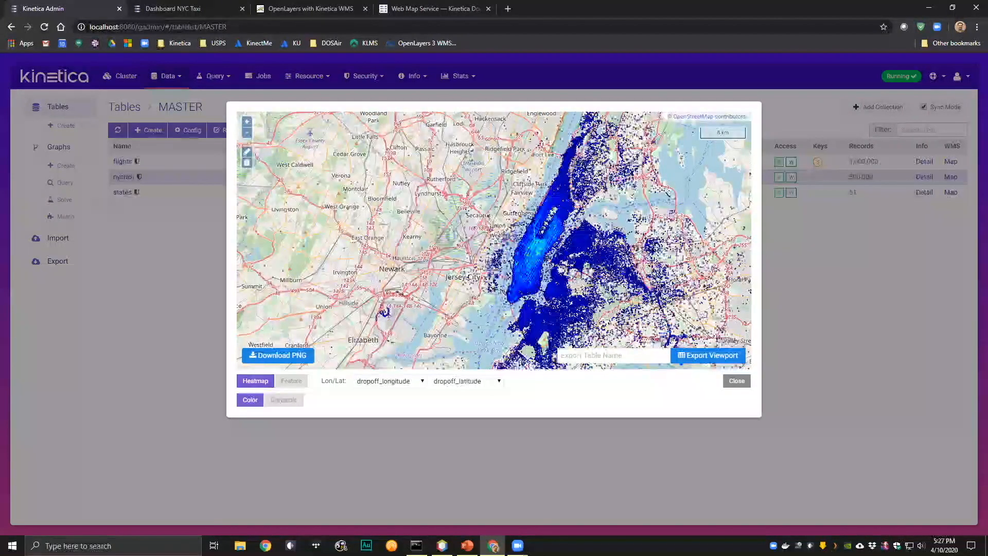
{"action": "left_click_drag", "start_coordinate": [449, 313], "coordinate": [406, 310]}
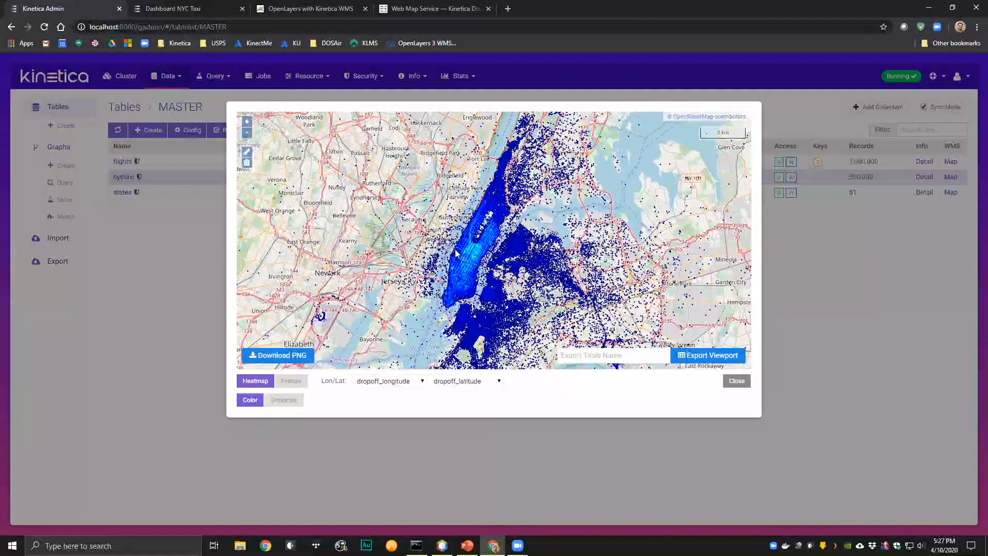
{"action": "scroll", "coordinate": [466, 258], "scroll_direction": "down", "scroll_amount": 1}
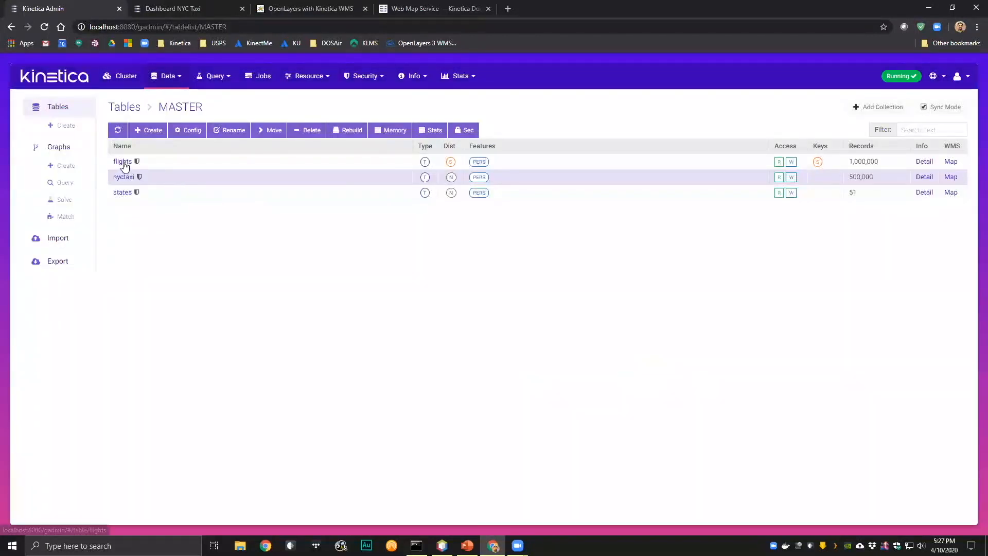
- Open the flights table and look through its columns, including the route column
{"action": "left_click", "coordinate": [123, 163]}
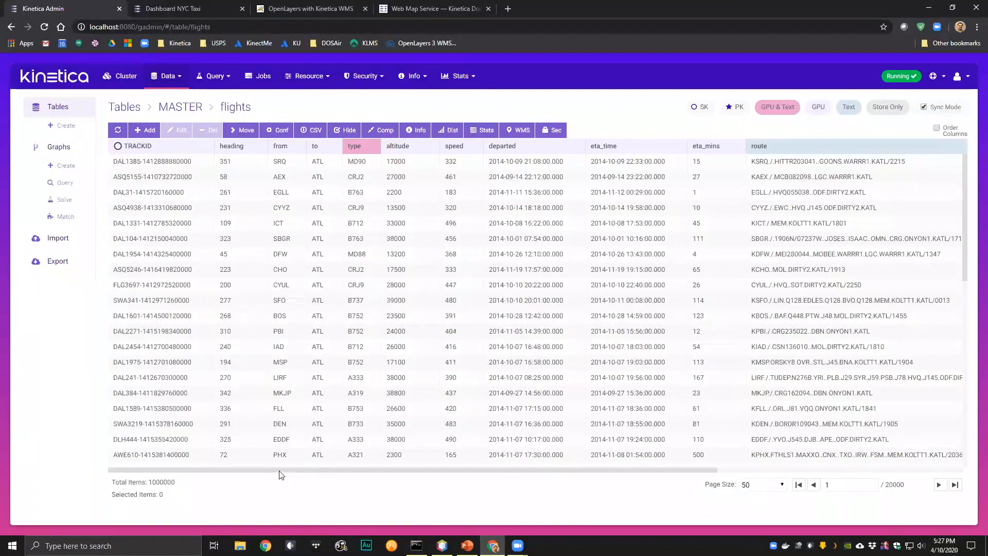
{"action": "left_click_drag", "start_coordinate": [279, 470], "coordinate": [138, 479]}
{"action": "left_click_drag", "start_coordinate": [483, 473], "coordinate": [525, 473]}
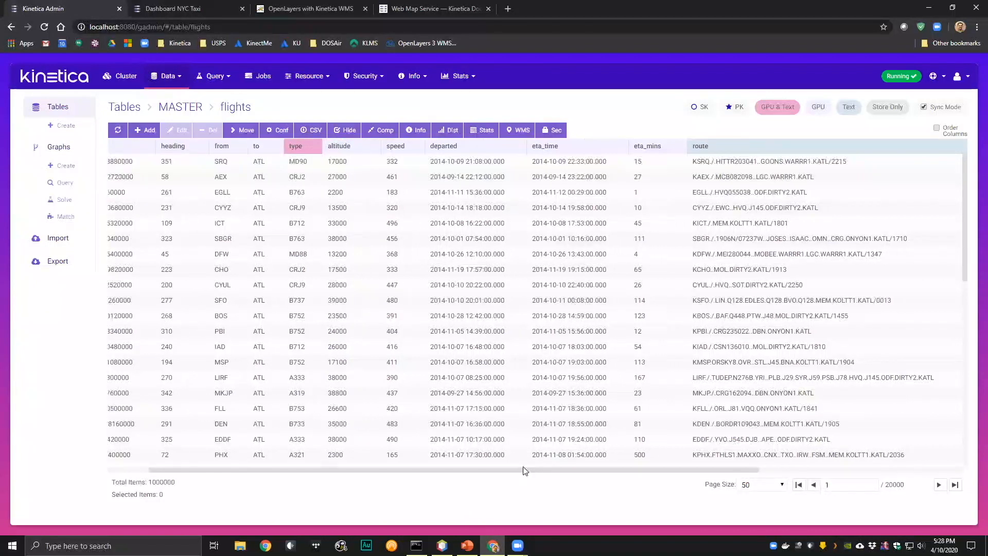
{"action": "left_click_drag", "start_coordinate": [503, 474], "coordinate": [417, 476]}
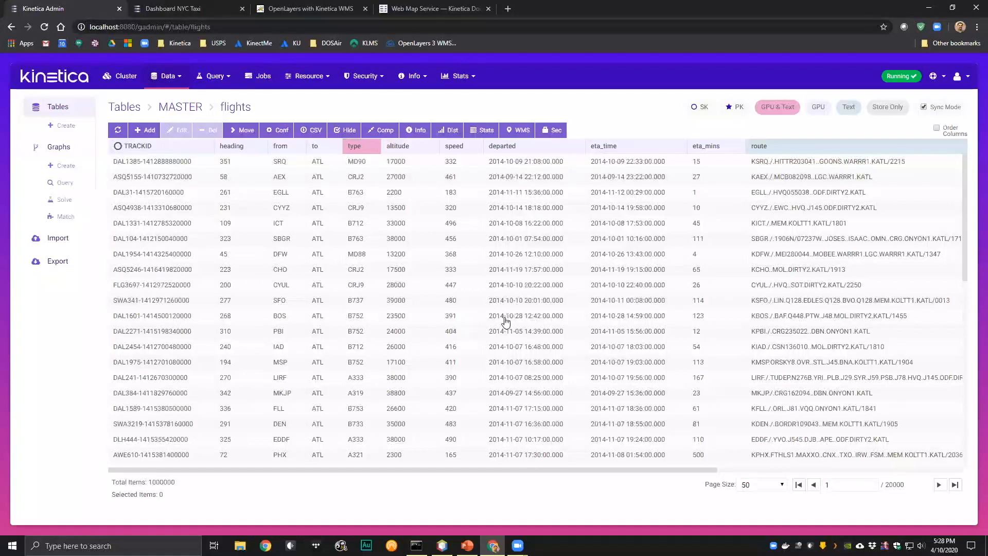
- Return to the MASTER table list, open the WMS map of flights and examine the heatmap over North America
{"action": "left_click", "coordinate": [165, 107]}
{"action": "left_click", "coordinate": [950, 162]}
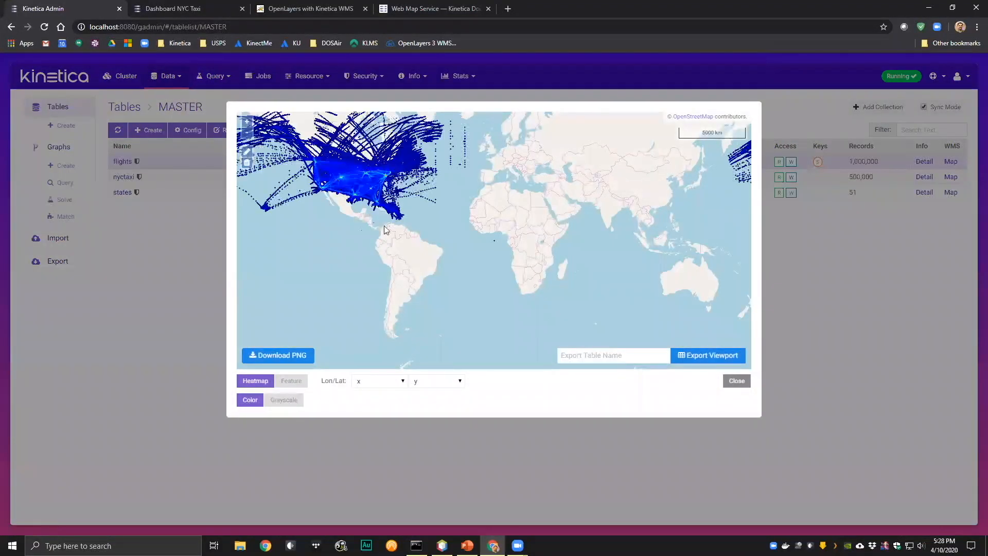
{"action": "left_click_drag", "start_coordinate": [386, 231], "coordinate": [420, 278]}
{"action": "scroll", "coordinate": [390, 298], "scroll_direction": "up", "scroll_amount": 3}
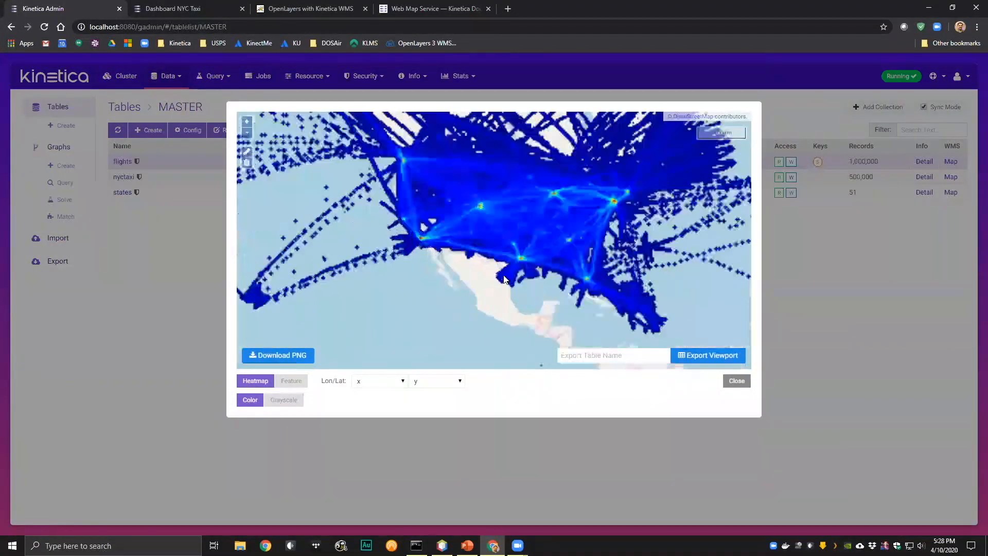
{"action": "scroll", "coordinate": [438, 312], "scroll_direction": "down", "scroll_amount": 2}
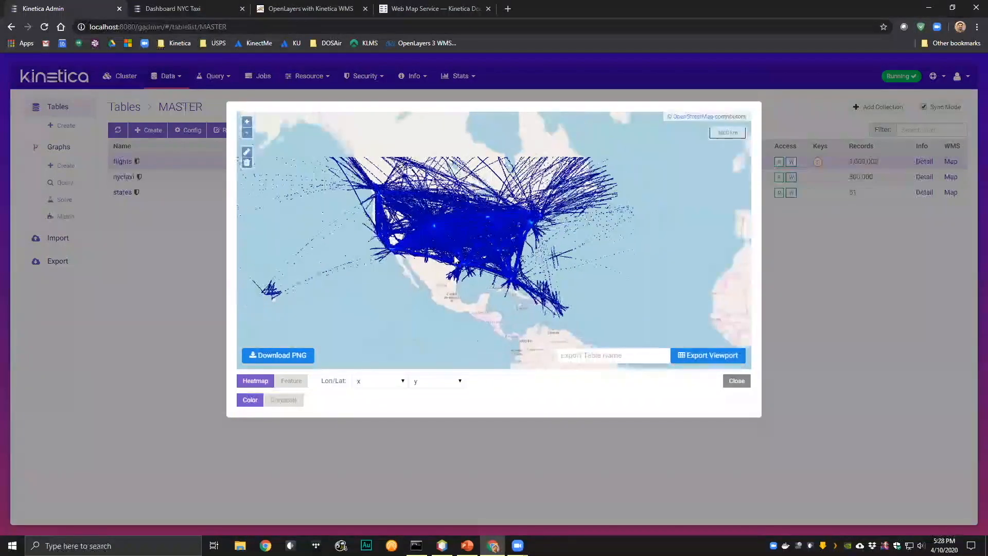
{"action": "scroll", "coordinate": [512, 237], "scroll_direction": "down", "scroll_amount": 2}
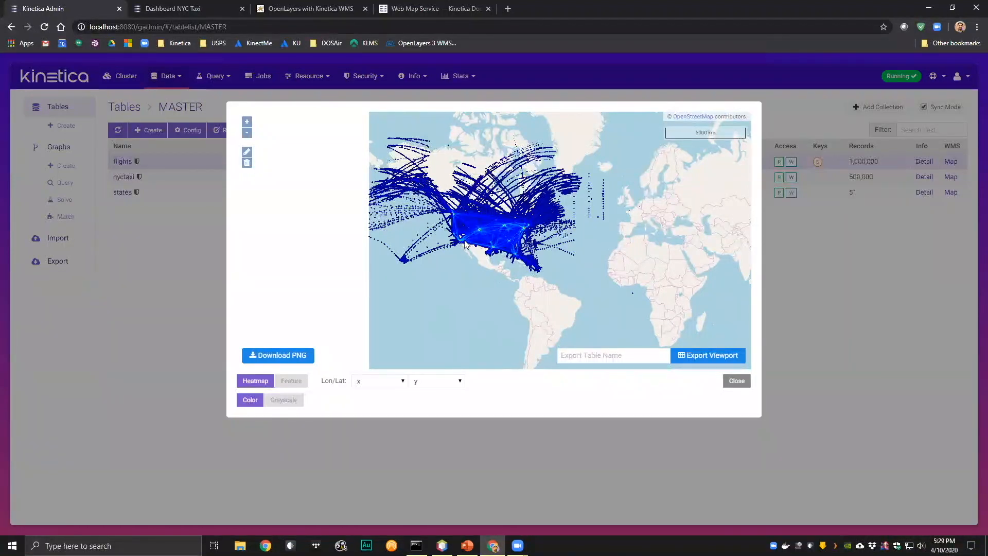
- Switch the flights map to Feature rendering, examine individual track lines and points down to local scale, and close the map
{"action": "scroll", "coordinate": [467, 230], "scroll_direction": "up", "scroll_amount": 3}
{"action": "left_click", "coordinate": [291, 380]}
{"action": "scroll", "coordinate": [547, 281], "scroll_direction": "up", "scroll_amount": 4}
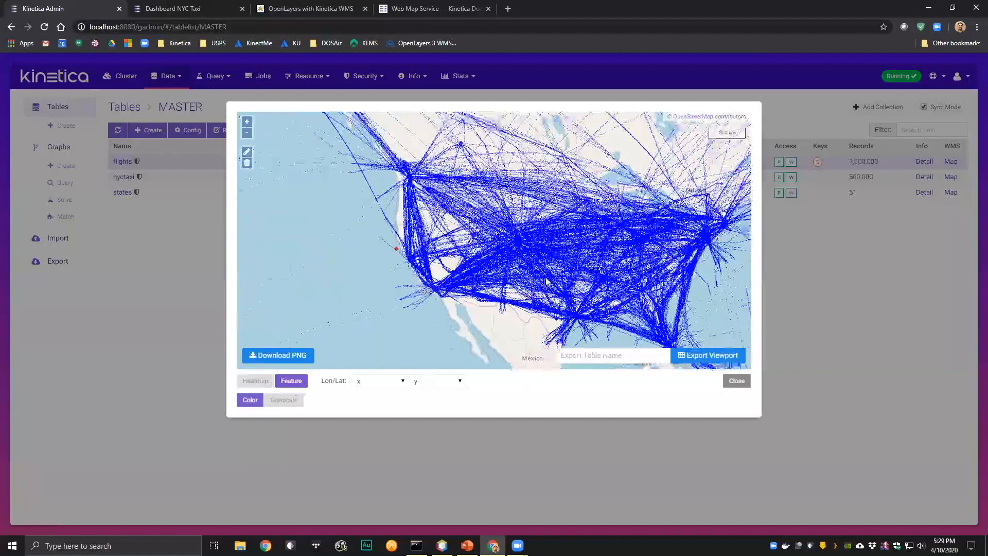
{"action": "scroll", "coordinate": [547, 282], "scroll_direction": "up", "scroll_amount": 2}
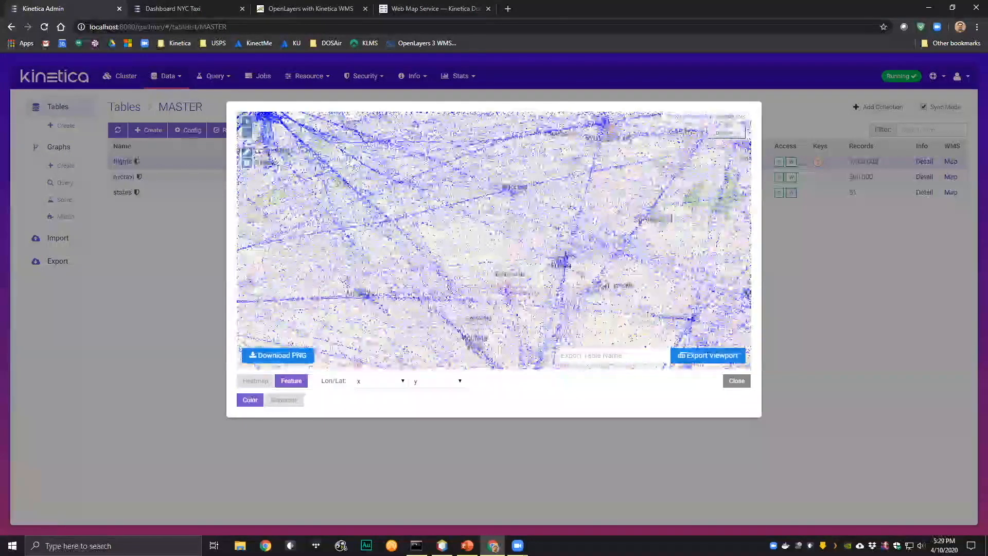
{"action": "scroll", "coordinate": [416, 238], "scroll_direction": "up", "scroll_amount": 3}
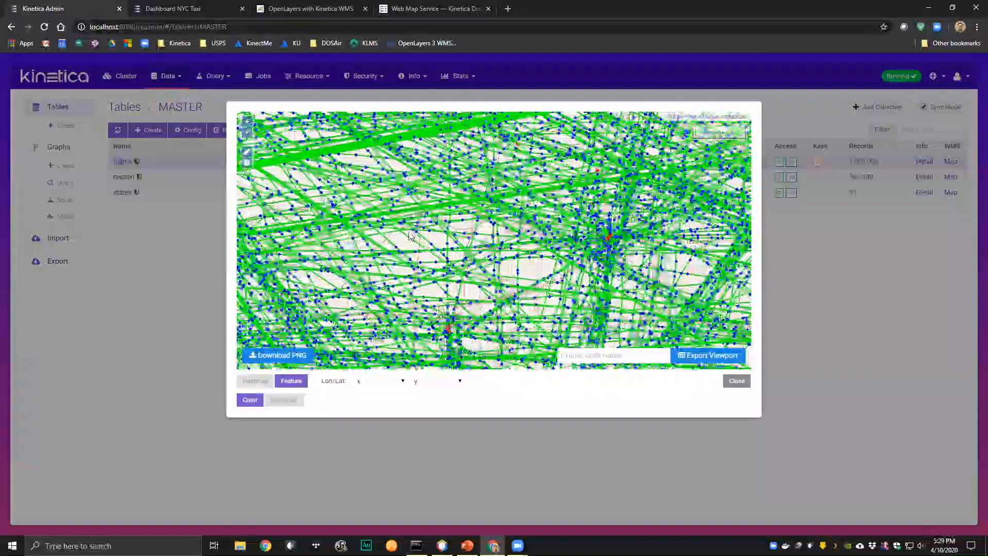
{"action": "scroll", "coordinate": [453, 289], "scroll_direction": "up", "scroll_amount": 2}
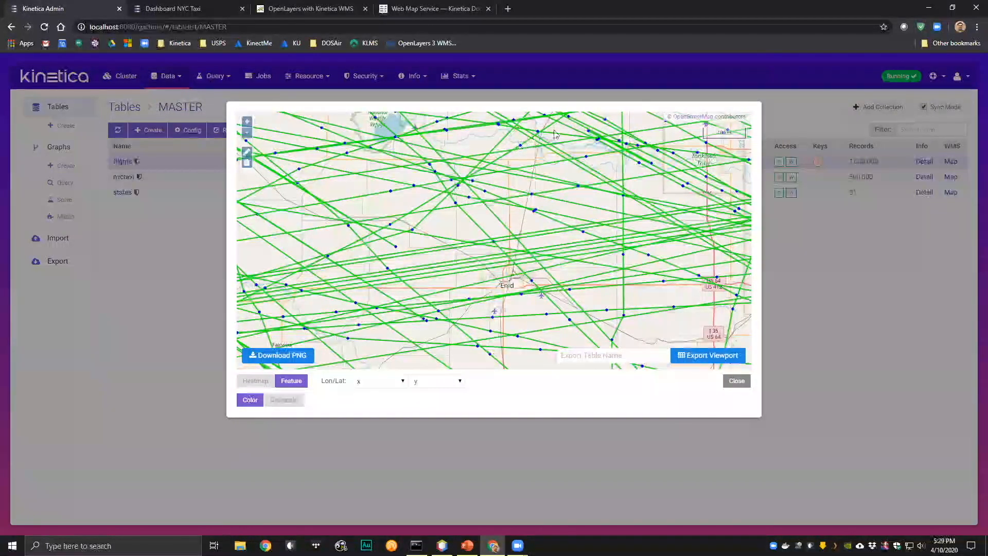
{"action": "left_click", "coordinate": [736, 381]}
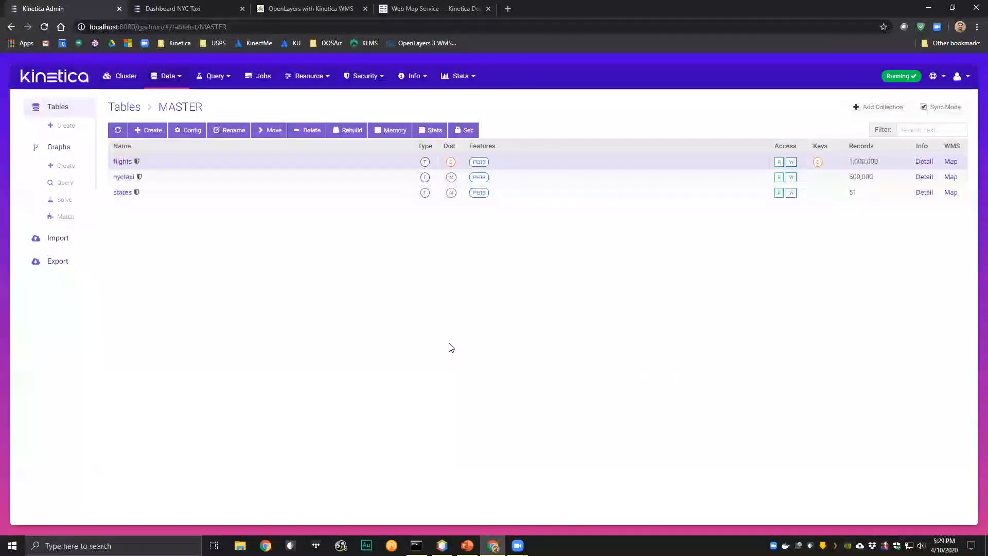
- Reopen the flights WMS map, examine the heatmap around Denver and across the United States, and close the map
{"action": "left_click", "coordinate": [950, 161]}
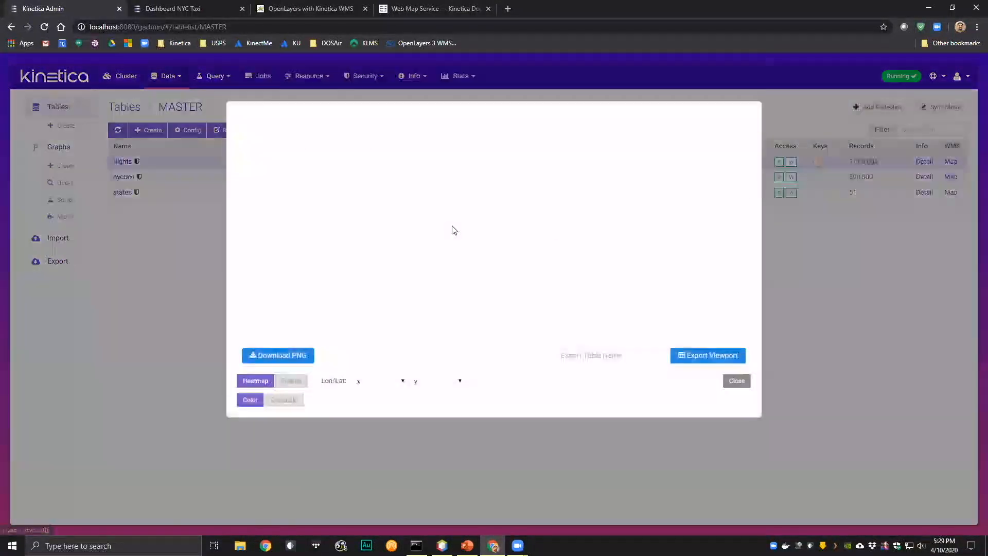
{"action": "left_click_drag", "start_coordinate": [383, 201], "coordinate": [416, 260]}
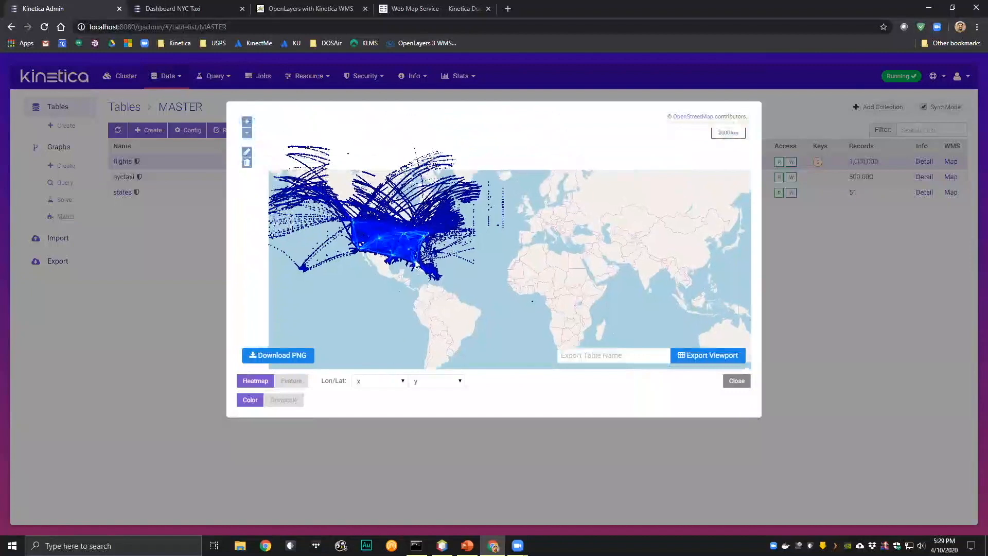
{"action": "scroll", "coordinate": [465, 256], "scroll_direction": "up", "scroll_amount": 3}
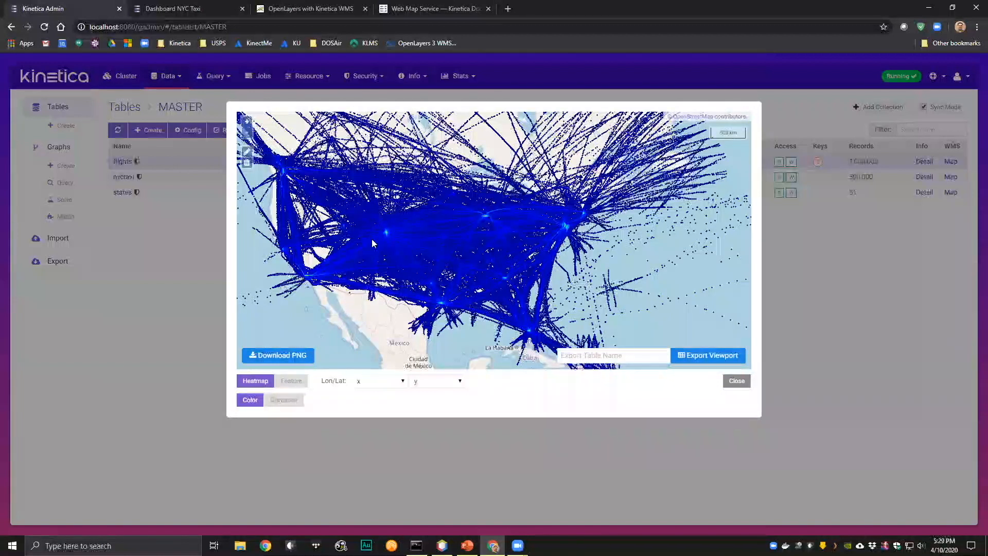
{"action": "scroll", "coordinate": [382, 235], "scroll_direction": "up", "scroll_amount": 3}
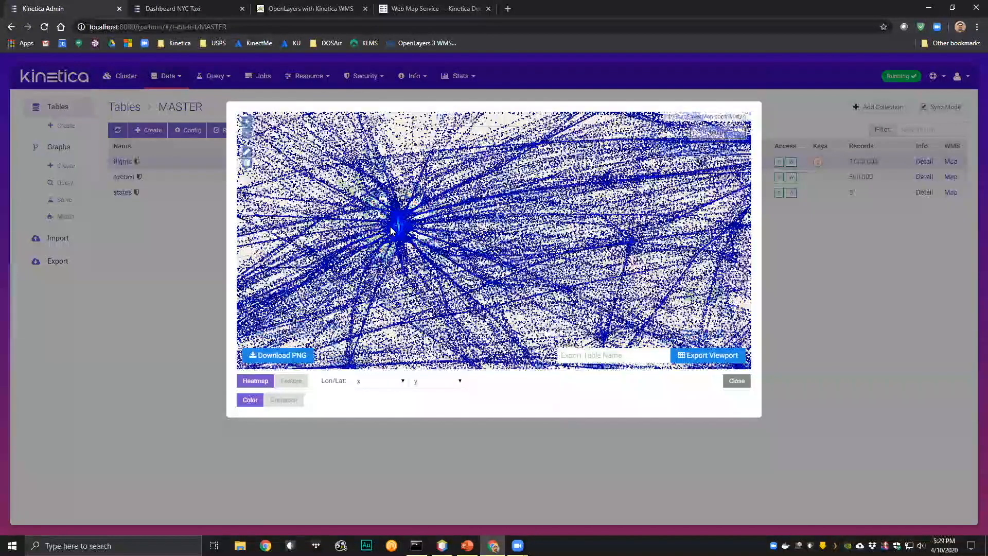
{"action": "scroll", "coordinate": [391, 230], "scroll_direction": "up", "scroll_amount": 3}
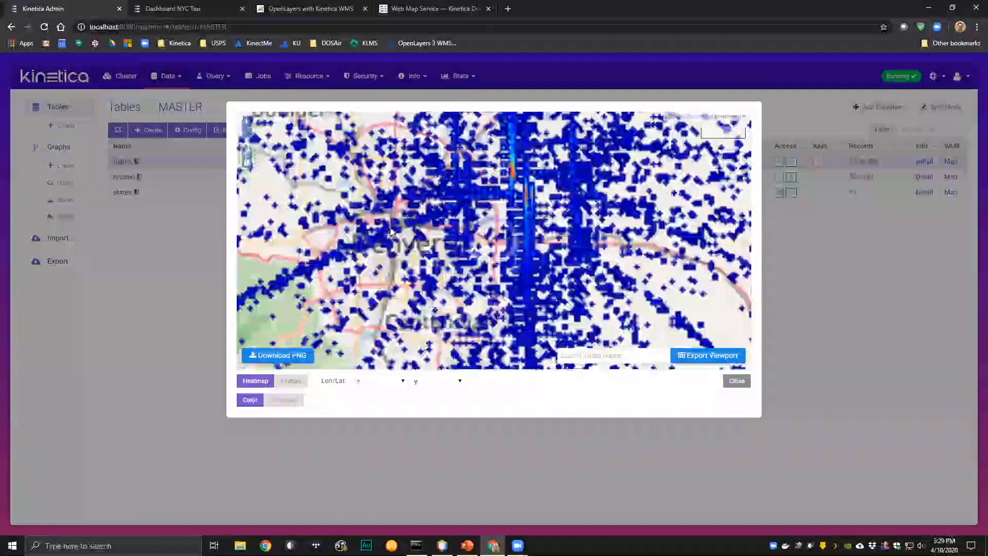
{"action": "scroll", "coordinate": [475, 253], "scroll_direction": "down", "scroll_amount": 3}
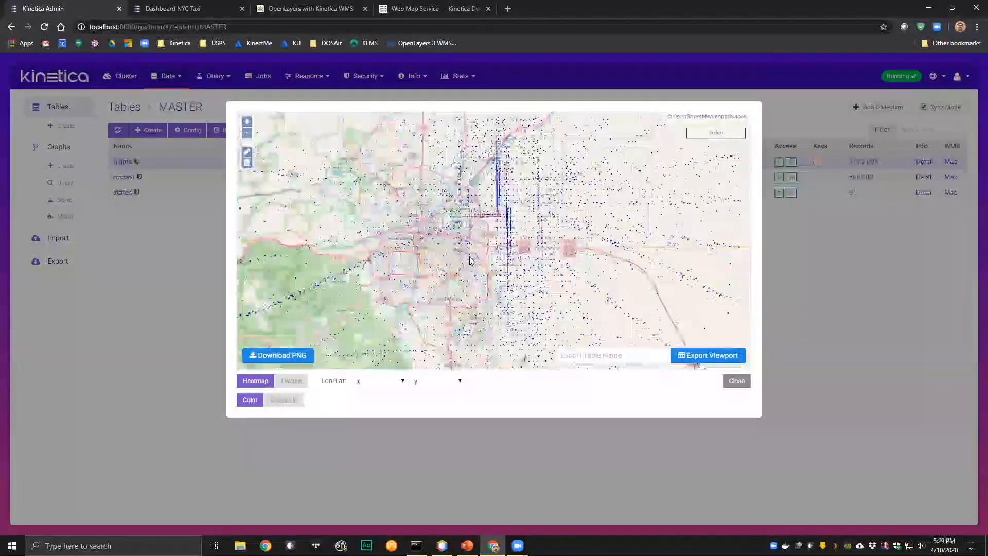
{"action": "scroll", "coordinate": [482, 257], "scroll_direction": "down", "scroll_amount": 2}
{"action": "scroll", "coordinate": [478, 256], "scroll_direction": "down", "scroll_amount": 3}
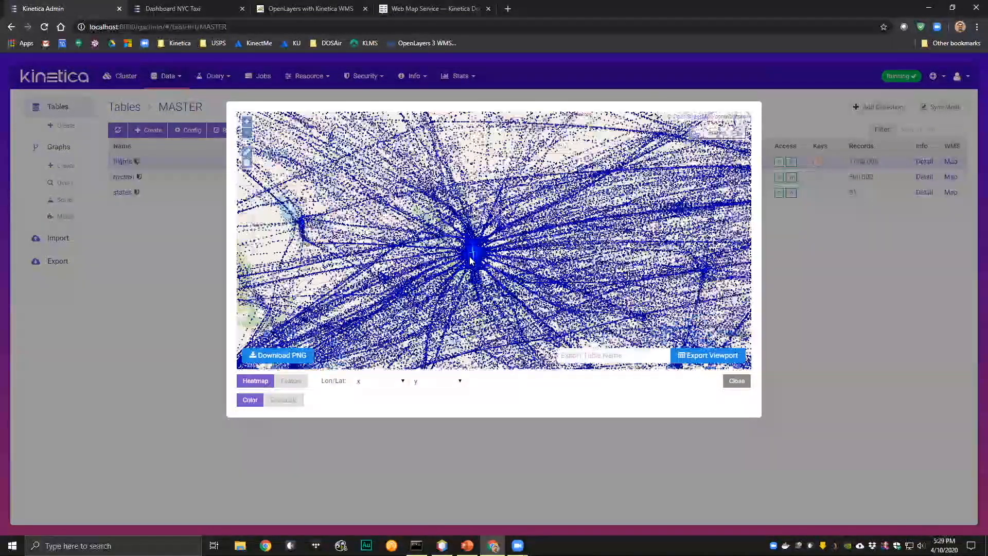
{"action": "scroll", "coordinate": [609, 287], "scroll_direction": "down", "scroll_amount": 2}
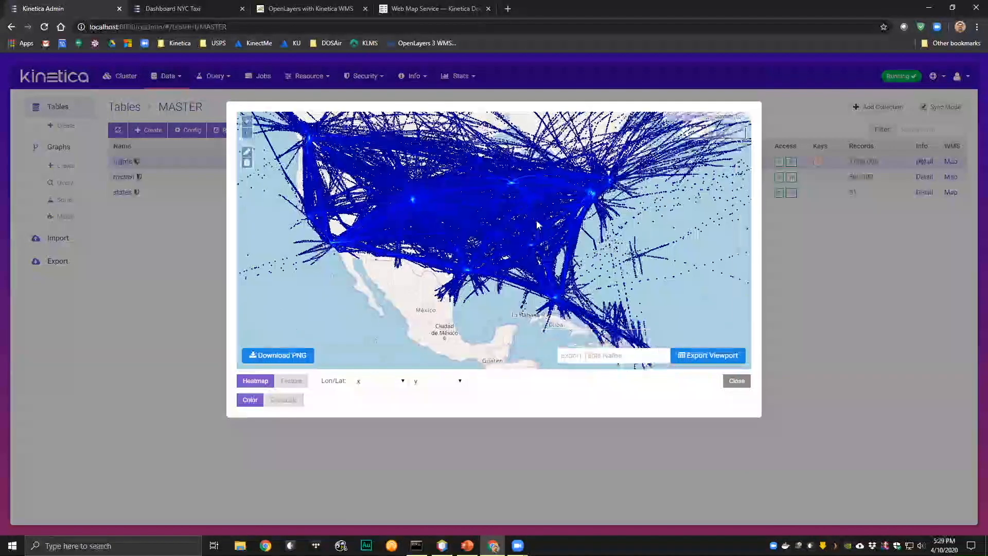
{"action": "left_click", "coordinate": [736, 381]}
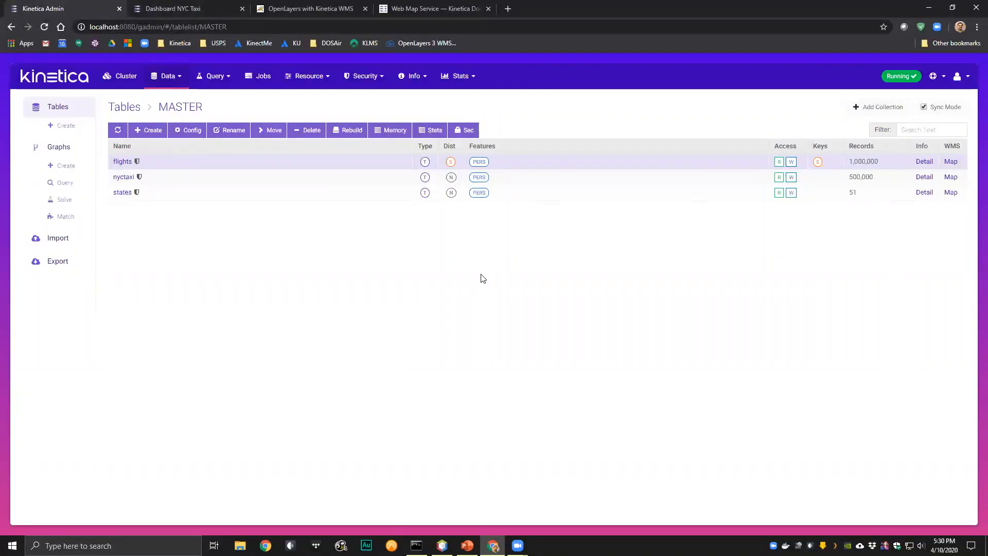
- View the WMS map of the states table once more and close it
{"action": "left_click", "coordinate": [952, 194]}
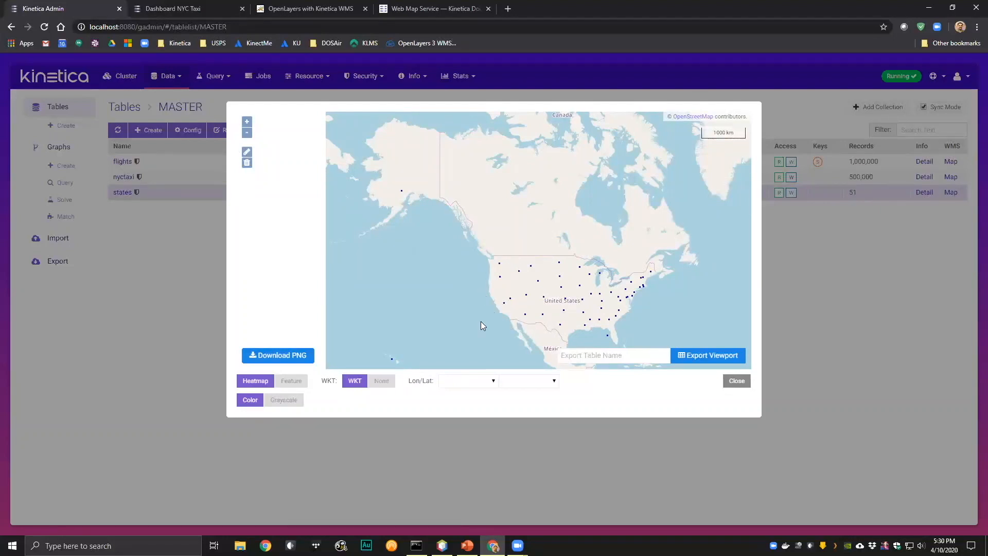
{"action": "left_click", "coordinate": [736, 381]}
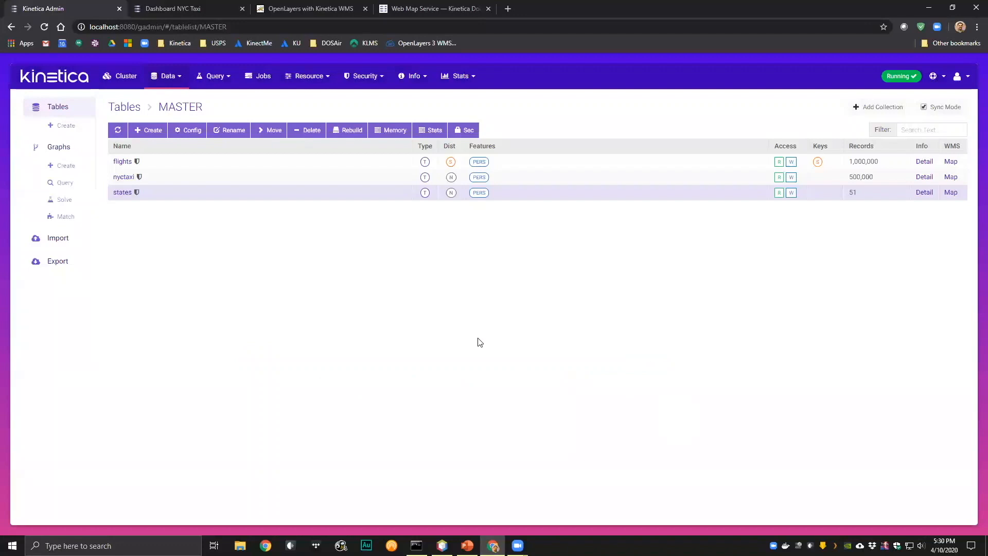
- Switch to Kinetica Reveal, open the NYC Taxi dashboard from the dashboards list and examine its map's heatmap over Manhattan
{"action": "left_click", "coordinate": [166, 8]}
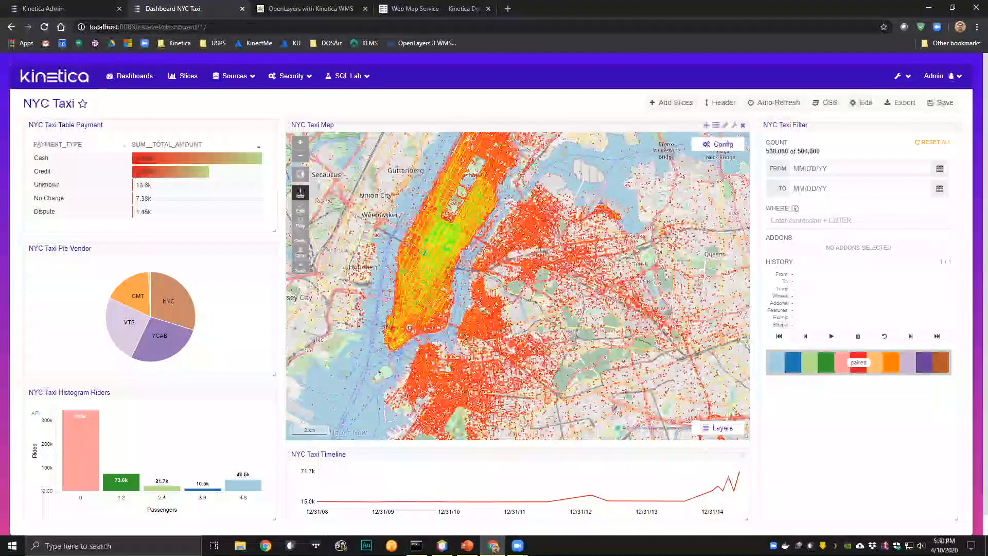
{"action": "left_click", "coordinate": [69, 76]}
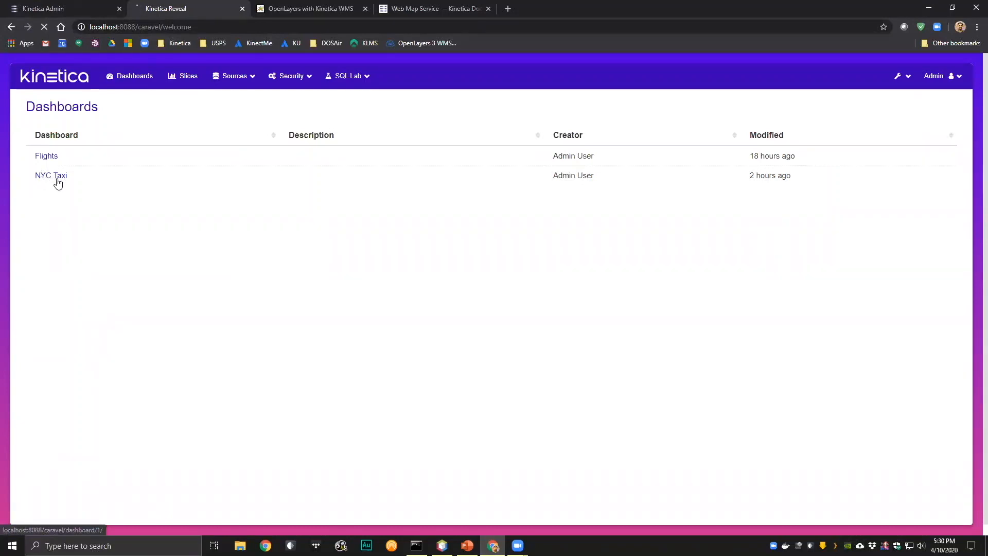
{"action": "left_click", "coordinate": [57, 180]}
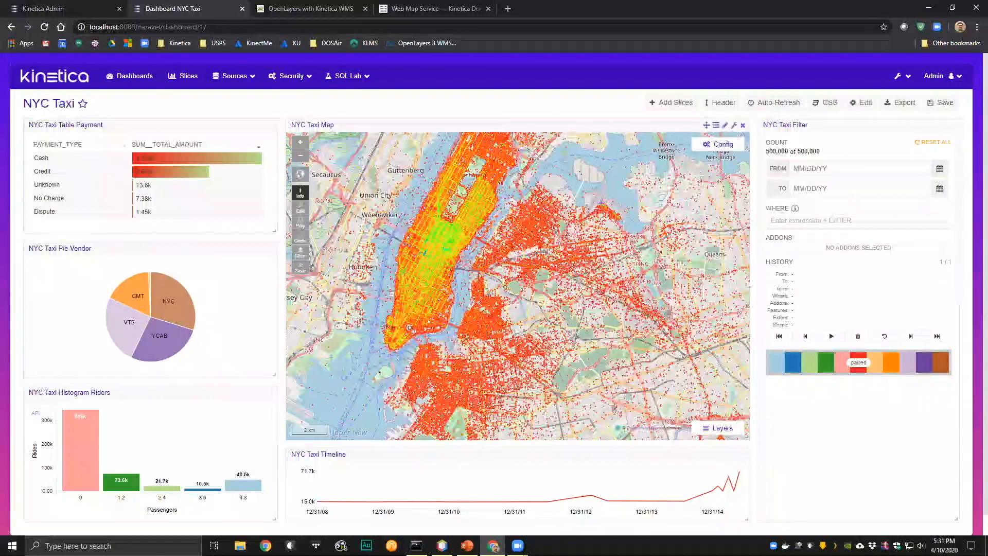
{"action": "scroll", "coordinate": [482, 297], "scroll_direction": "up", "scroll_amount": 2}
{"action": "scroll", "coordinate": [481, 293], "scroll_direction": "up", "scroll_amount": 2}
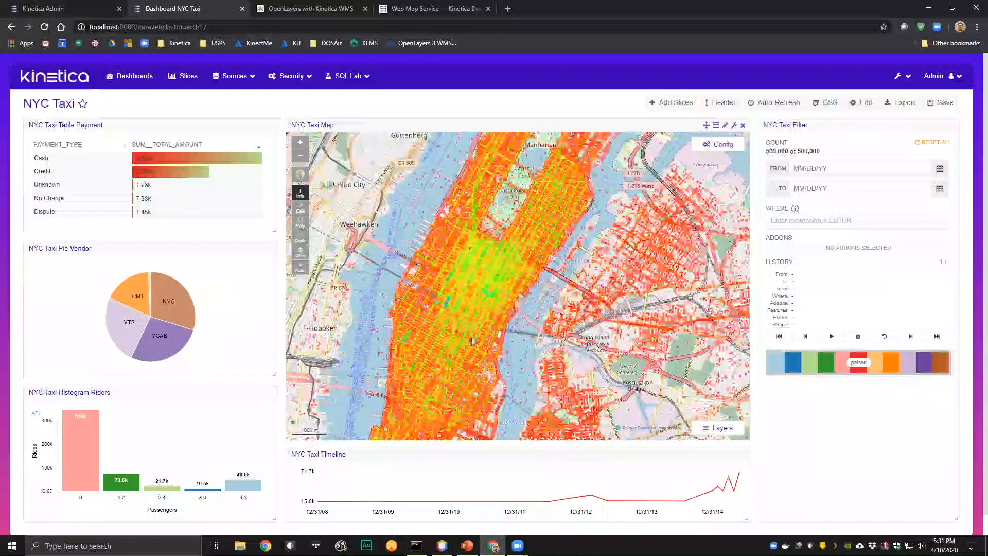
{"action": "scroll", "coordinate": [481, 342], "scroll_direction": "down", "scroll_amount": 3}
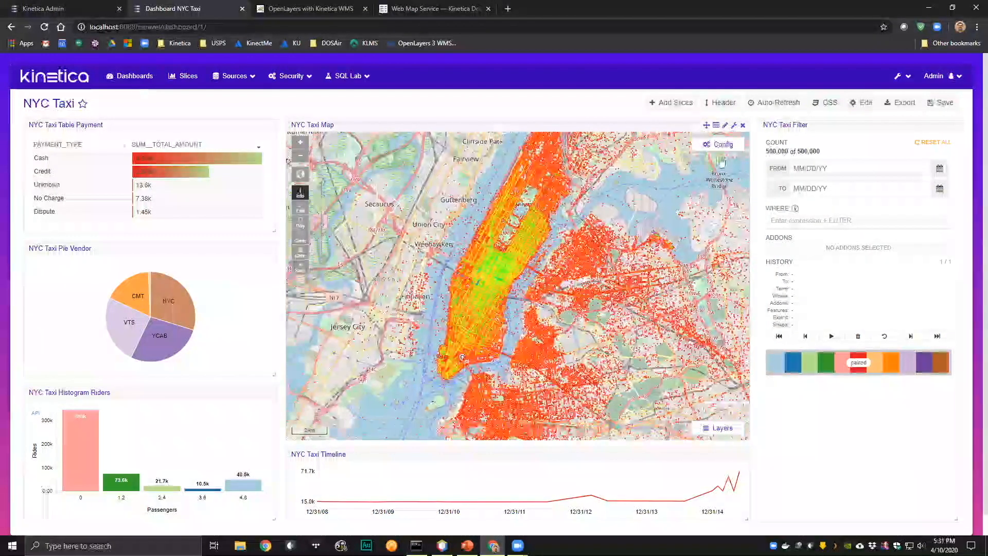
- Set the NYC Taxi Map's rendering to Features, close its configuration and examine the individual points at street level
{"action": "left_click", "coordinate": [720, 145]}
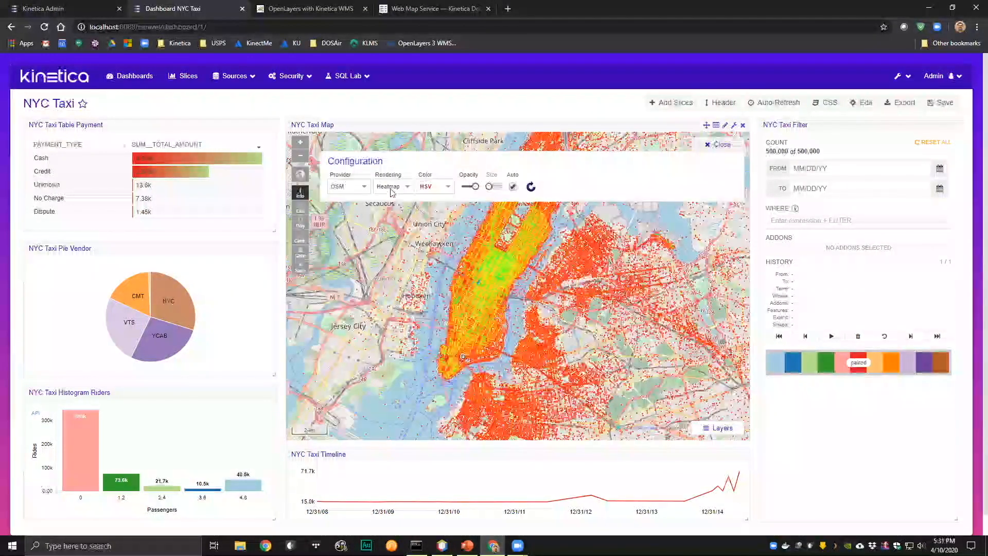
{"action": "left_click", "coordinate": [398, 189]}
{"action": "left_click", "coordinate": [391, 221]}
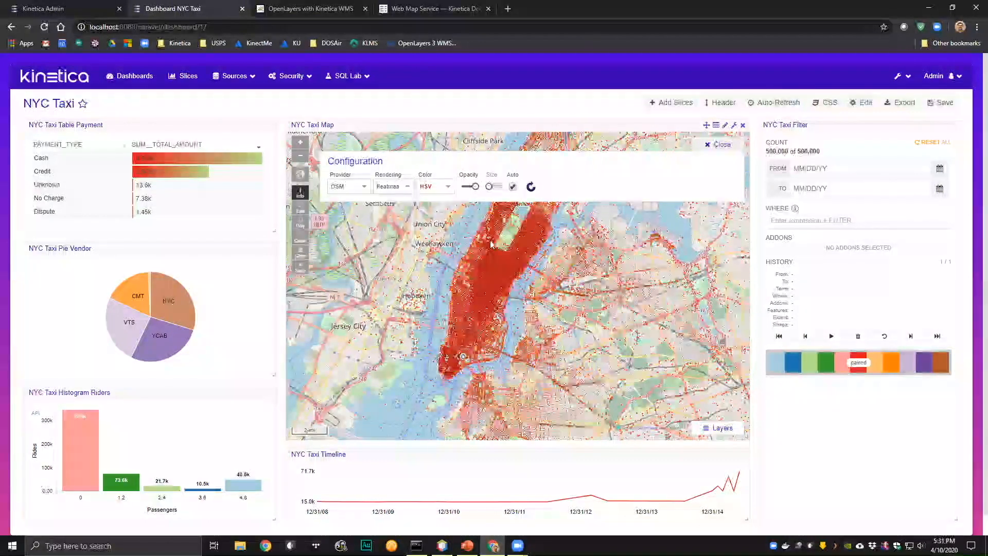
{"action": "left_click", "coordinate": [719, 149]}
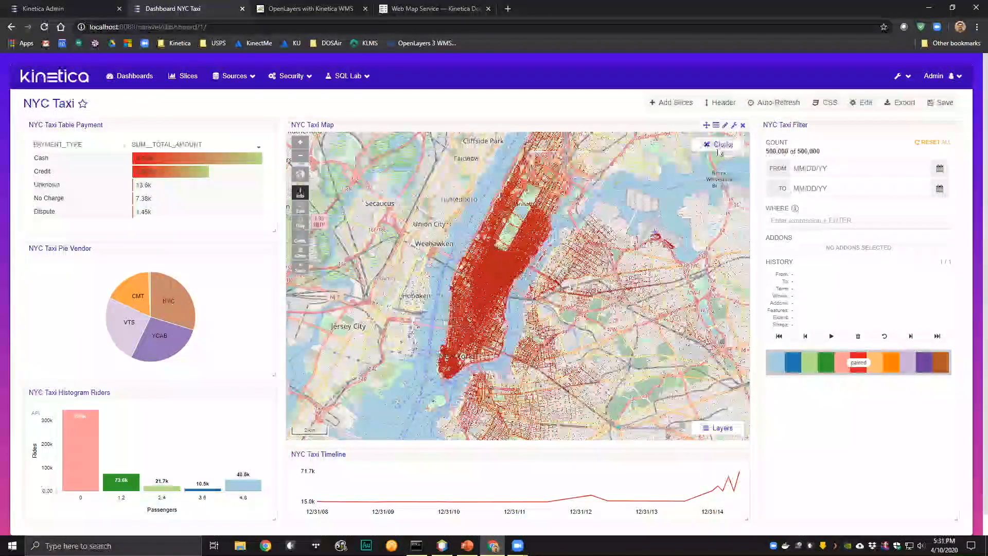
{"action": "scroll", "coordinate": [485, 279], "scroll_direction": "up", "scroll_amount": 3}
{"action": "scroll", "coordinate": [520, 290], "scroll_direction": "up", "scroll_amount": 5}
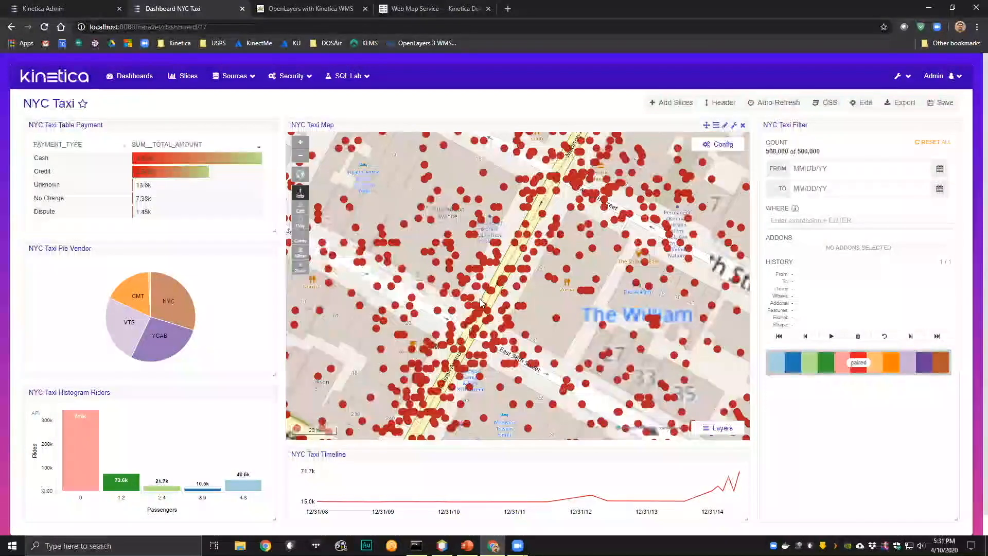
- In the NYC Taxi Map configuration, switch from automatic to manual point size, adjust the size and set the color to Accent
{"action": "scroll", "coordinate": [479, 298], "scroll_direction": "up", "scroll_amount": 3}
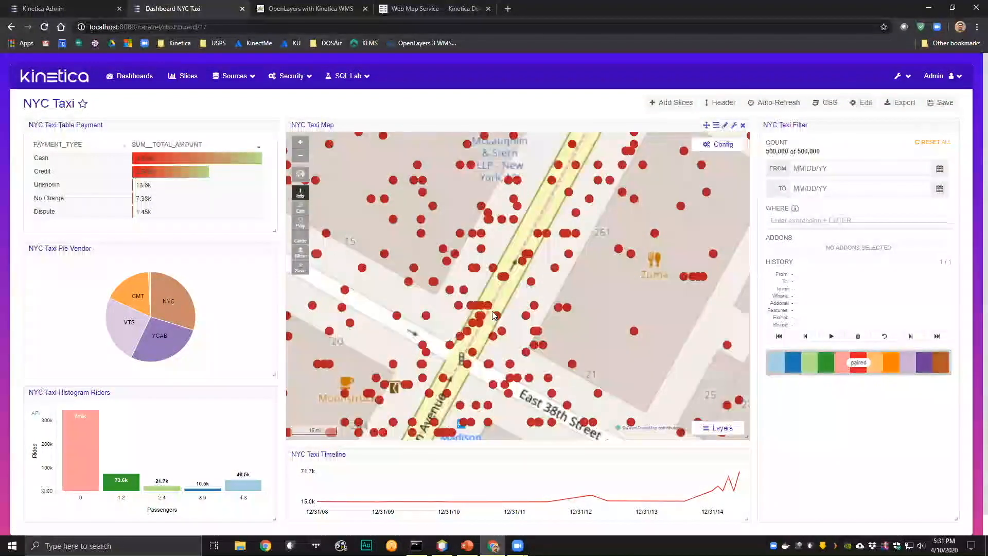
{"action": "scroll", "coordinate": [493, 315], "scroll_direction": "down", "scroll_amount": 6}
{"action": "left_click", "coordinate": [718, 144]}
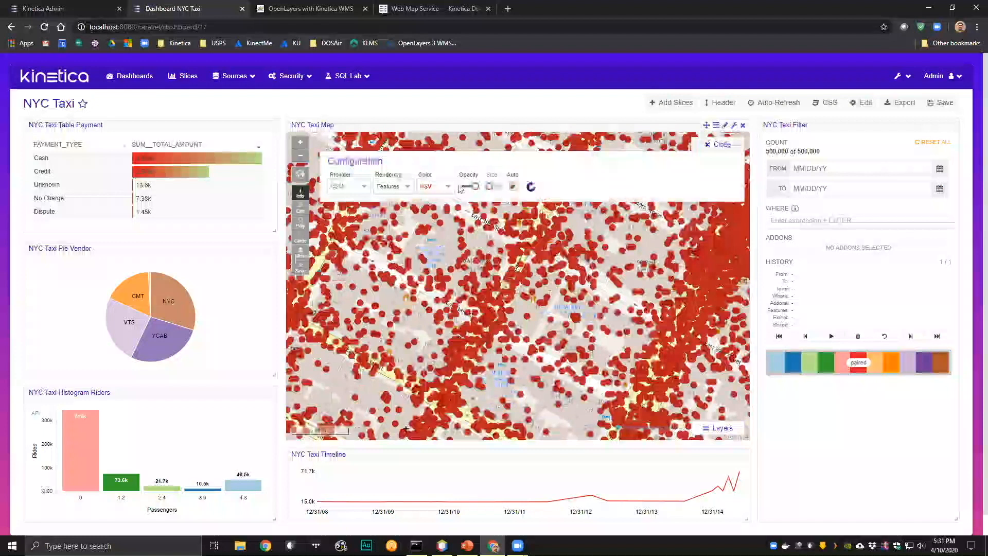
{"action": "left_click", "coordinate": [512, 189]}
{"action": "left_click_drag", "start_coordinate": [489, 186], "coordinate": [492, 187]}
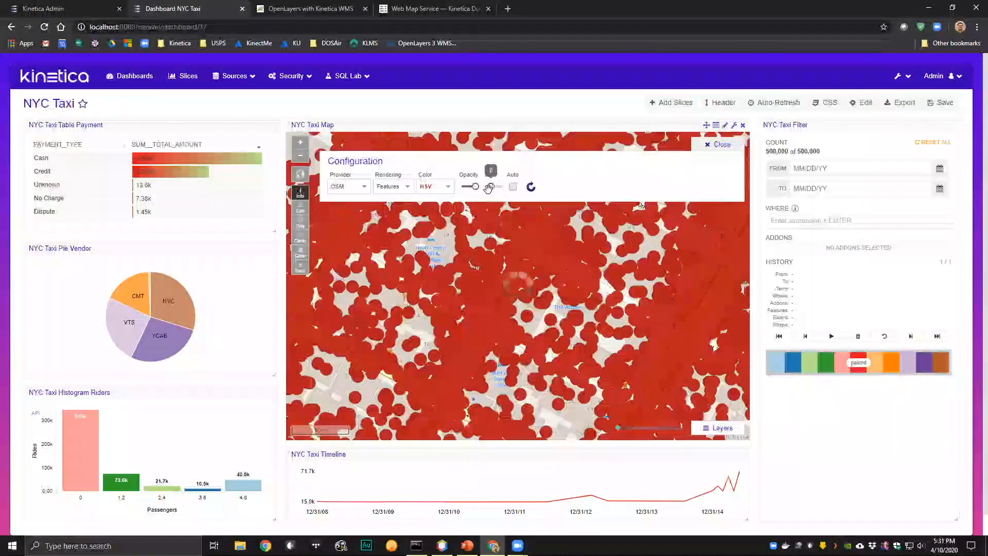
{"action": "left_click", "coordinate": [435, 186]}
{"action": "left_click", "coordinate": [428, 221]}
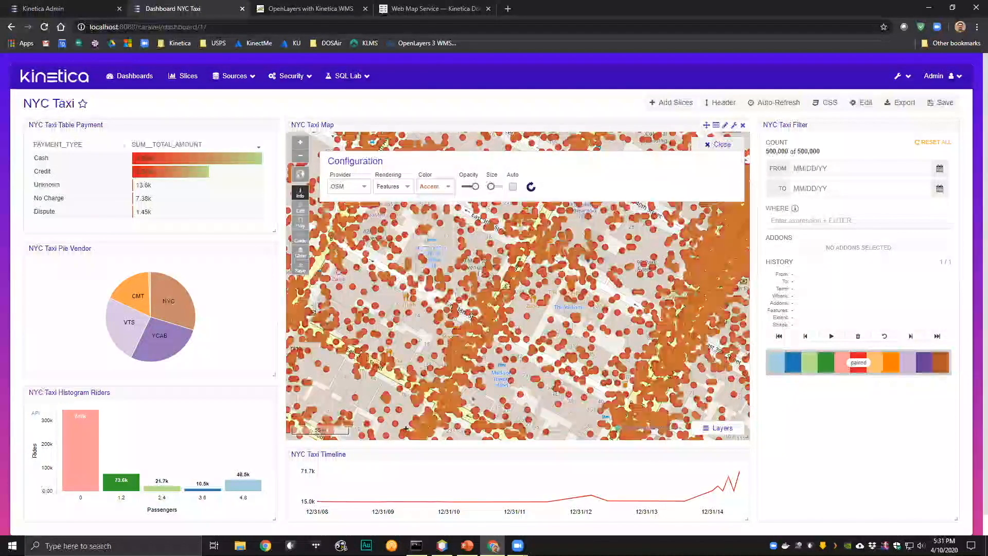
- Set the map's rendering to Heatmap with the Hot color scheme and examine the heatmap over Manhattan
{"action": "left_click", "coordinate": [395, 186]}
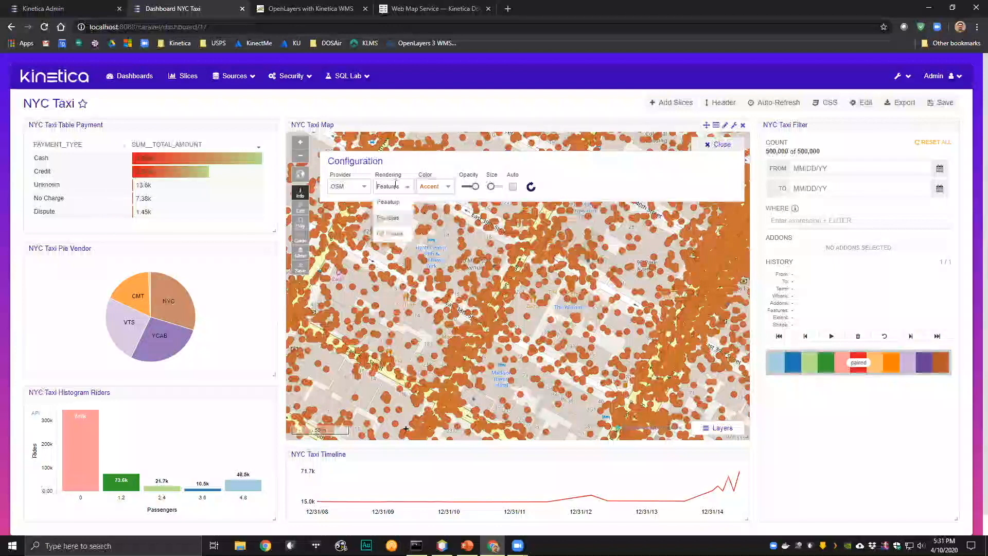
{"action": "left_click", "coordinate": [394, 219]}
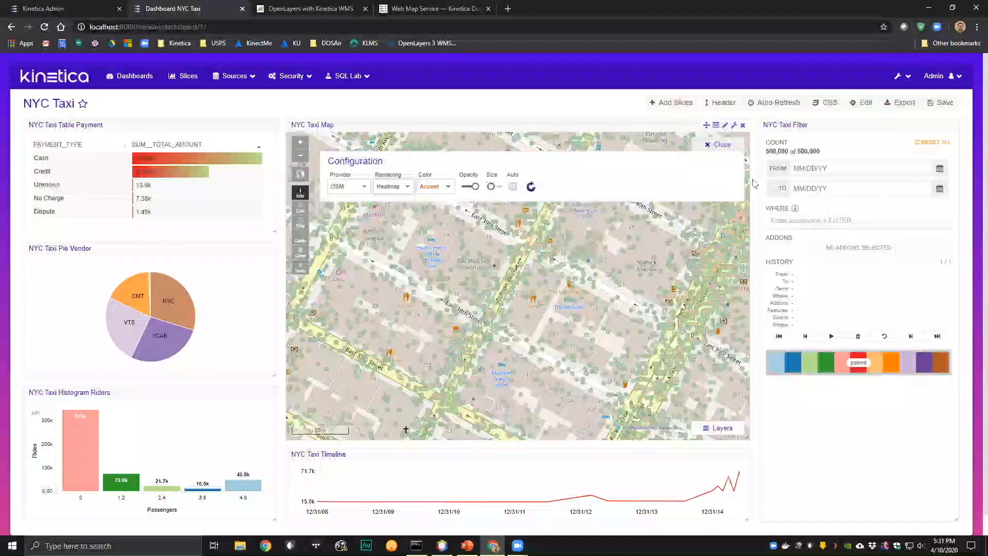
{"action": "left_click", "coordinate": [443, 195]}
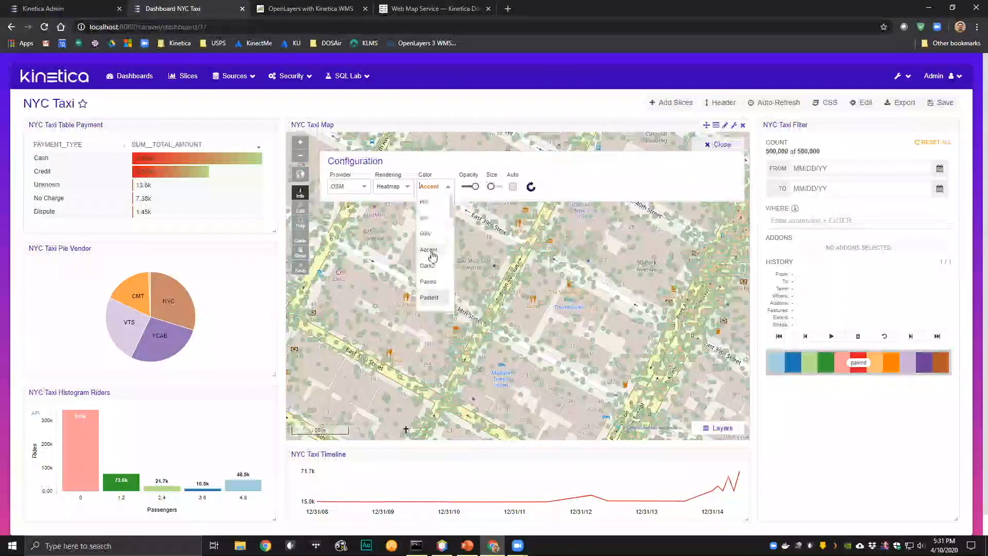
{"action": "left_click", "coordinate": [427, 218]}
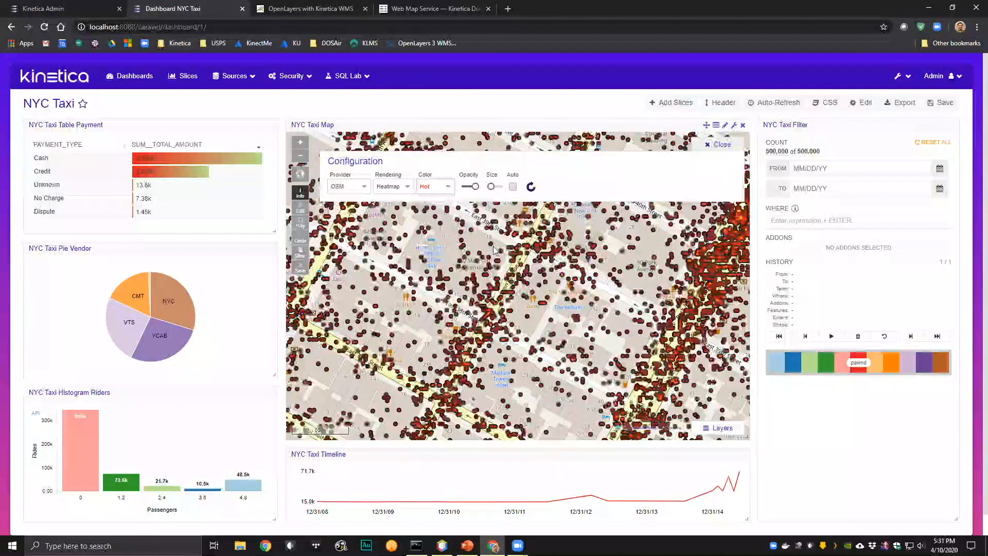
{"action": "scroll", "coordinate": [465, 287], "scroll_direction": "down", "scroll_amount": 5}
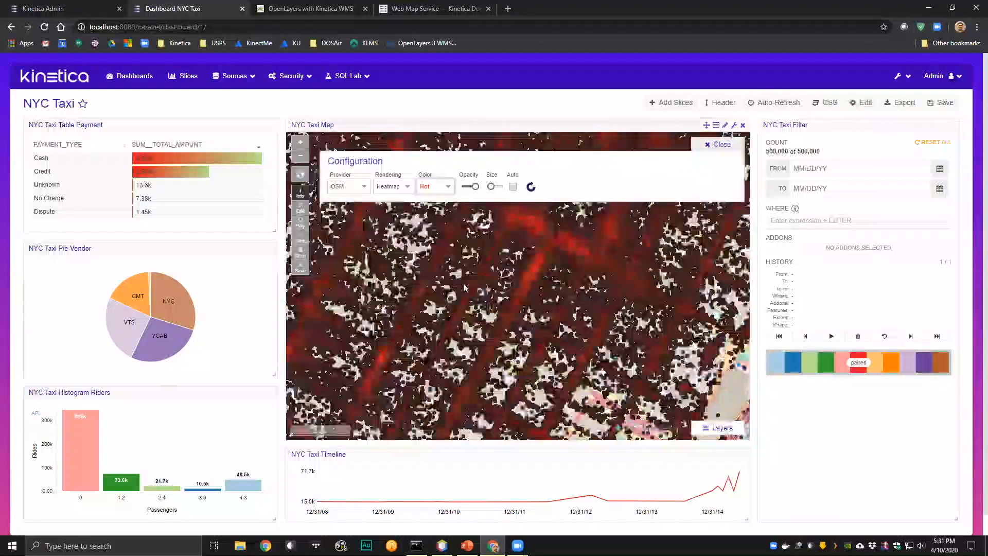
{"action": "scroll", "coordinate": [419, 297], "scroll_direction": "down", "scroll_amount": 2}
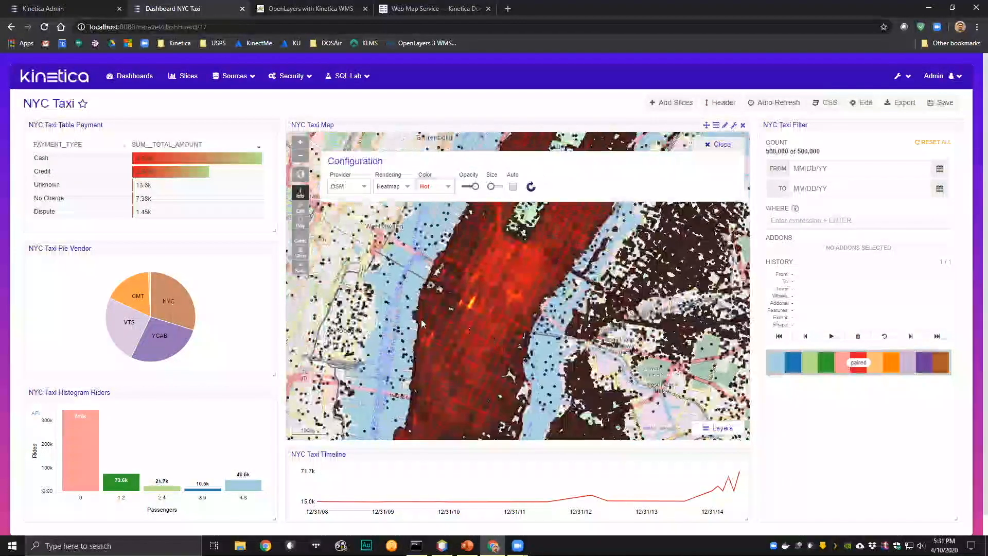
{"action": "left_click_drag", "start_coordinate": [441, 305], "coordinate": [456, 241]}
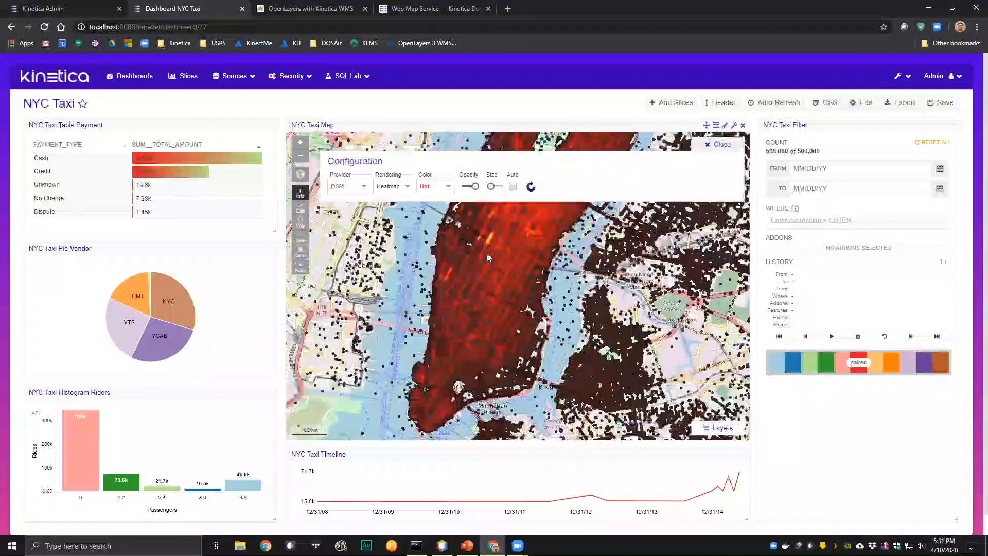
{"action": "left_click_drag", "start_coordinate": [482, 294], "coordinate": [471, 333]}
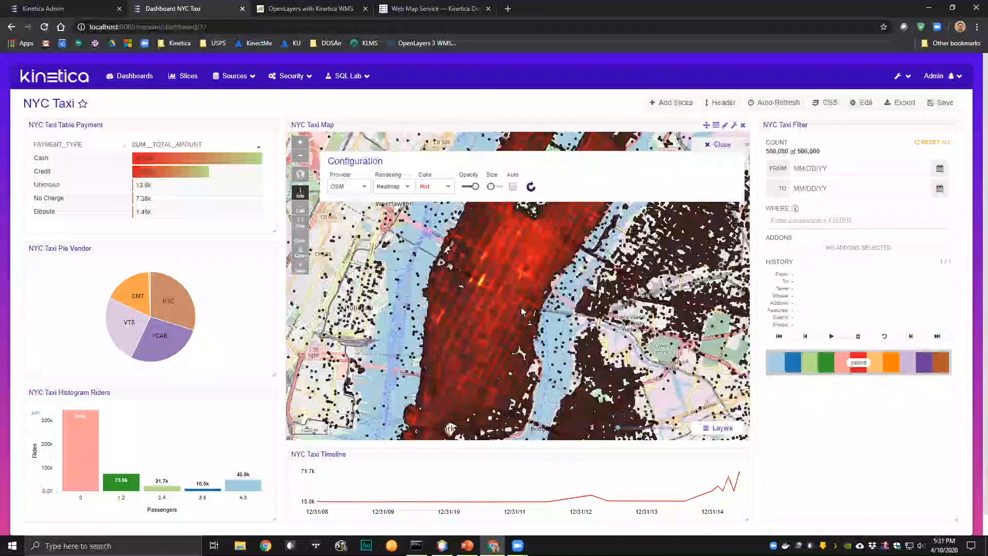
- Set the rendering to CB Raster and generate 3 Equal Interval classes on the passenger_count column
{"action": "left_click", "coordinate": [406, 186]}
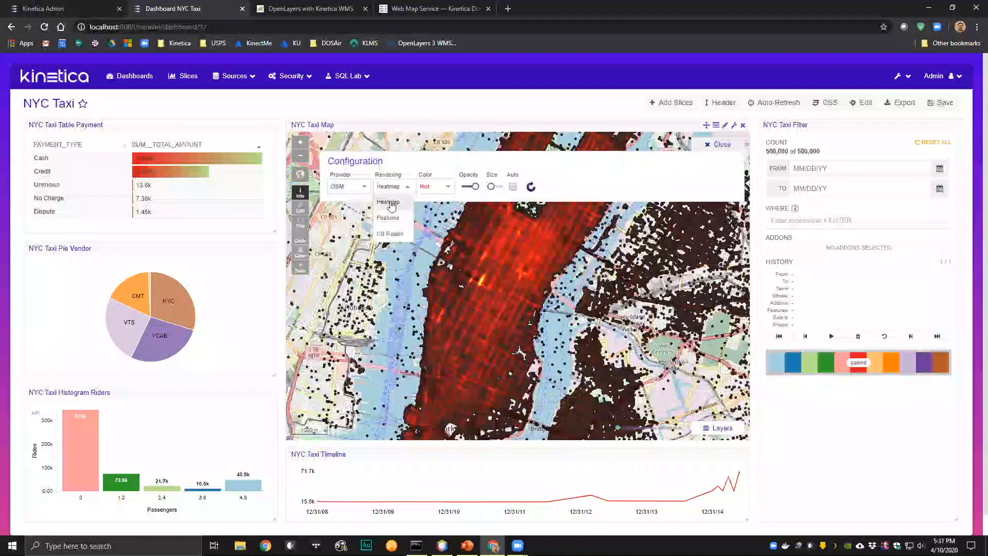
{"action": "left_click", "coordinate": [390, 235]}
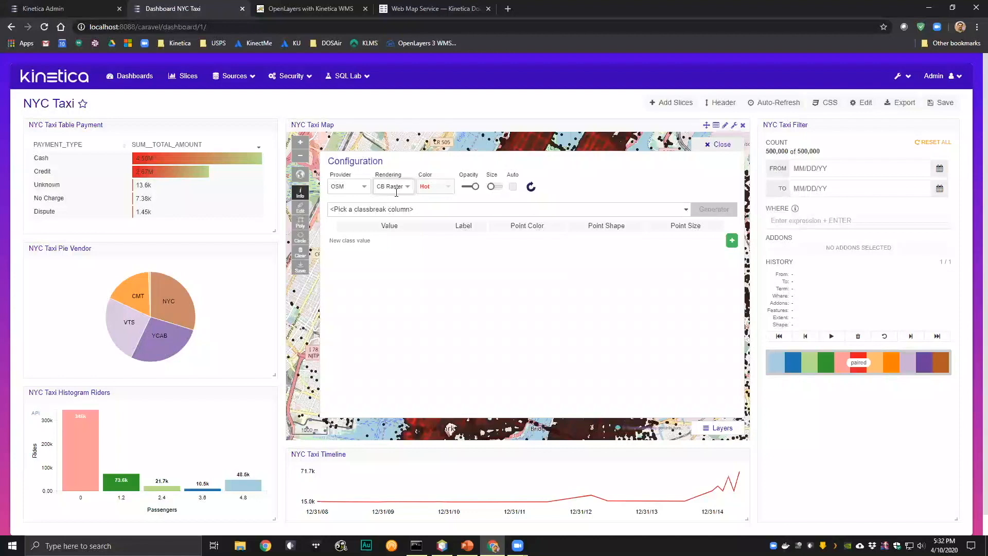
{"action": "left_click", "coordinate": [681, 213]}
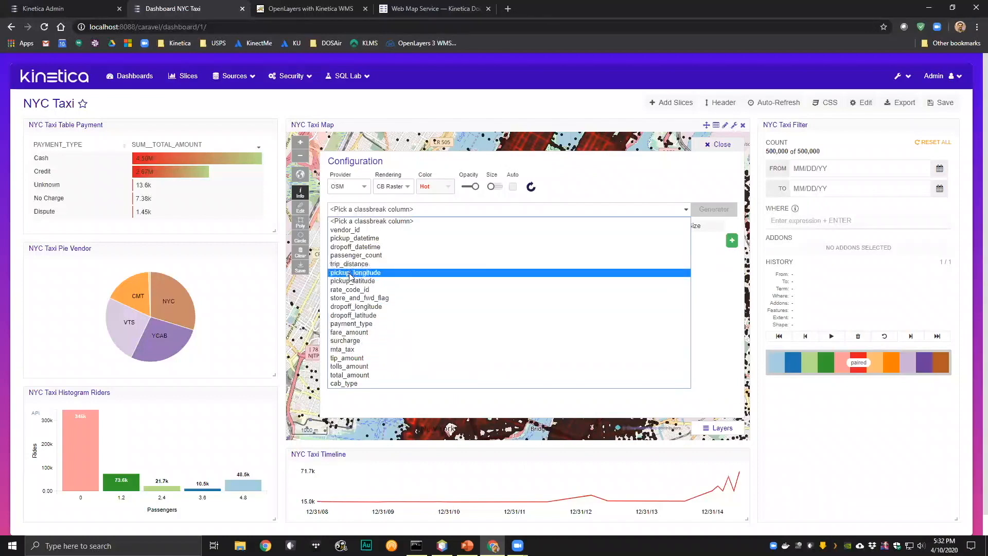
{"action": "left_click", "coordinate": [351, 254]}
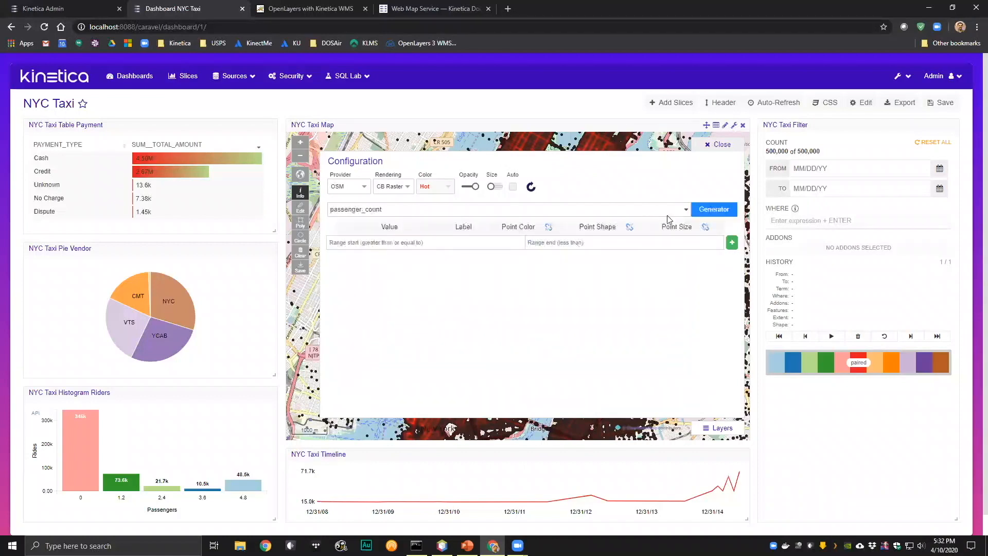
{"action": "left_click", "coordinate": [712, 215]}
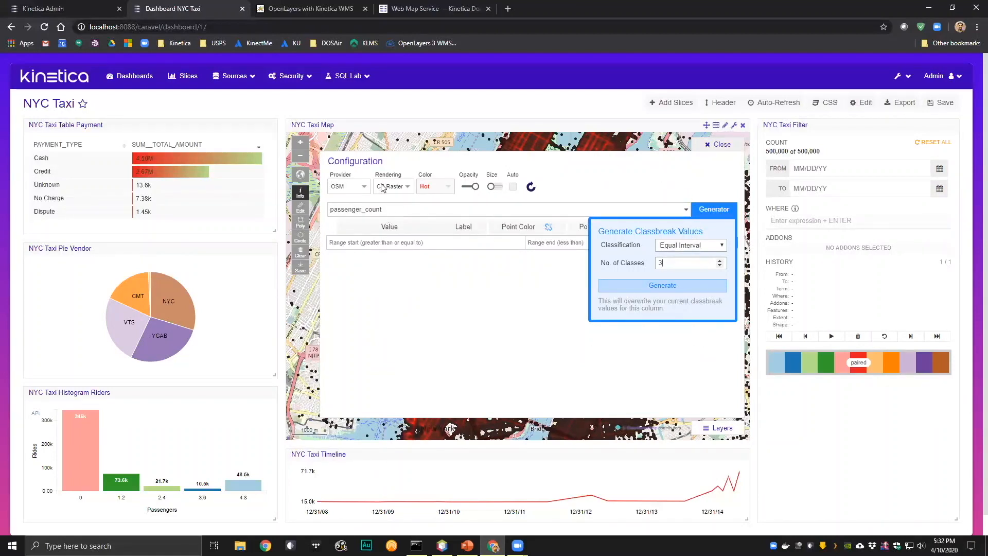
{"action": "left_click", "coordinate": [659, 286]}
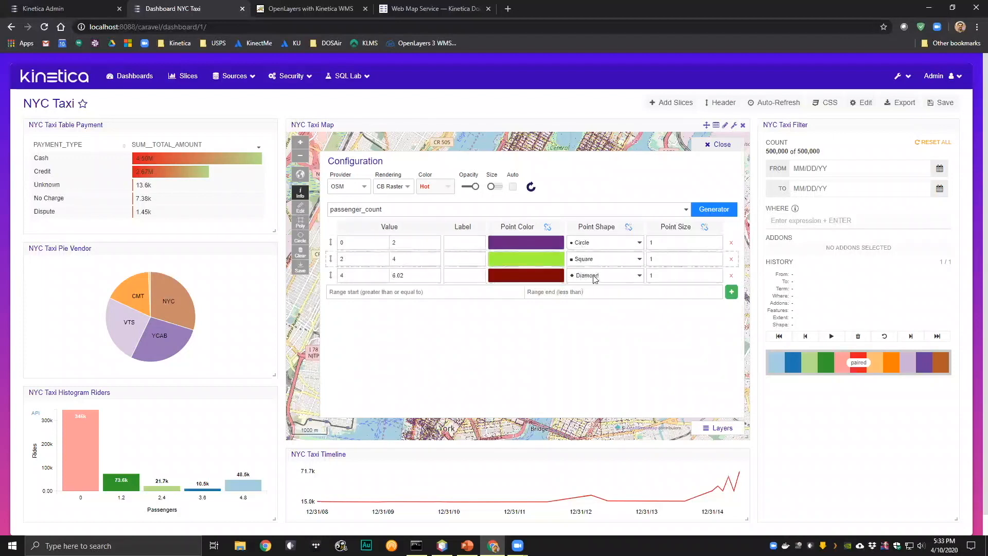
- Set the point size of all three passenger_count classes to 3 and close the map configuration
{"action": "left_click", "coordinate": [719, 239]}
{"action": "left_click", "coordinate": [717, 255]}
{"action": "double_click", "coordinate": [719, 272]}
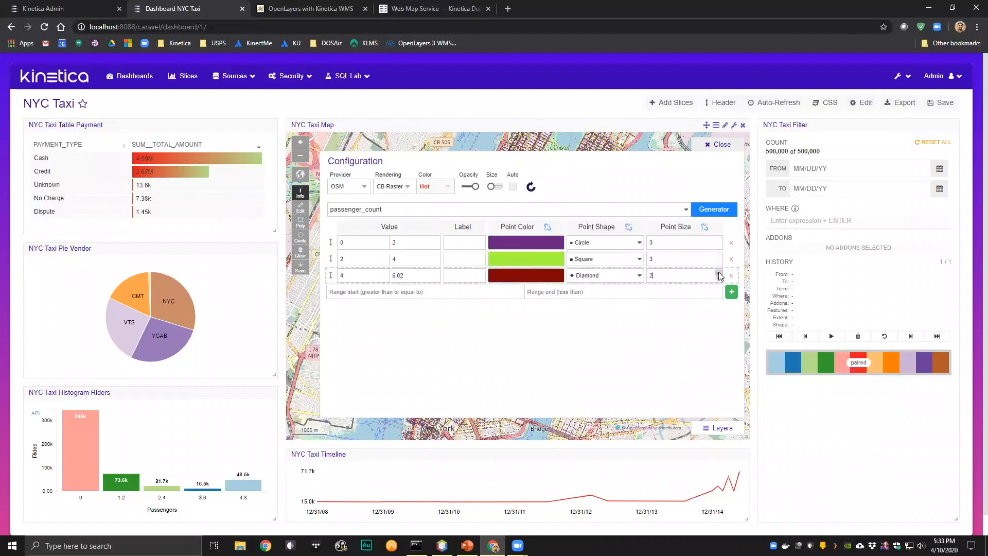
{"action": "left_click", "coordinate": [716, 149]}
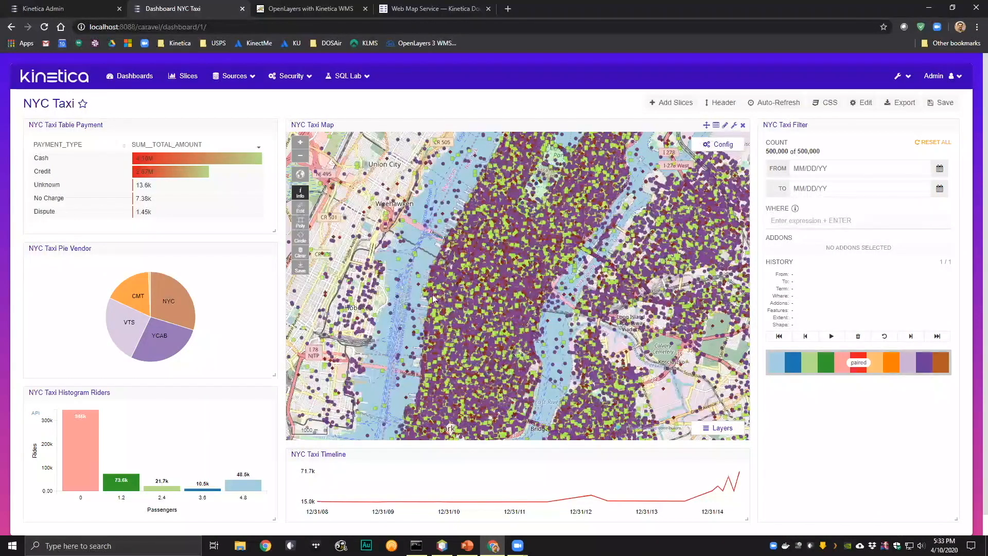
- Examine the class-colored passenger count points along the East Village streets, from block level down to individual points
{"action": "scroll", "coordinate": [510, 366], "scroll_direction": "up", "scroll_amount": 3}
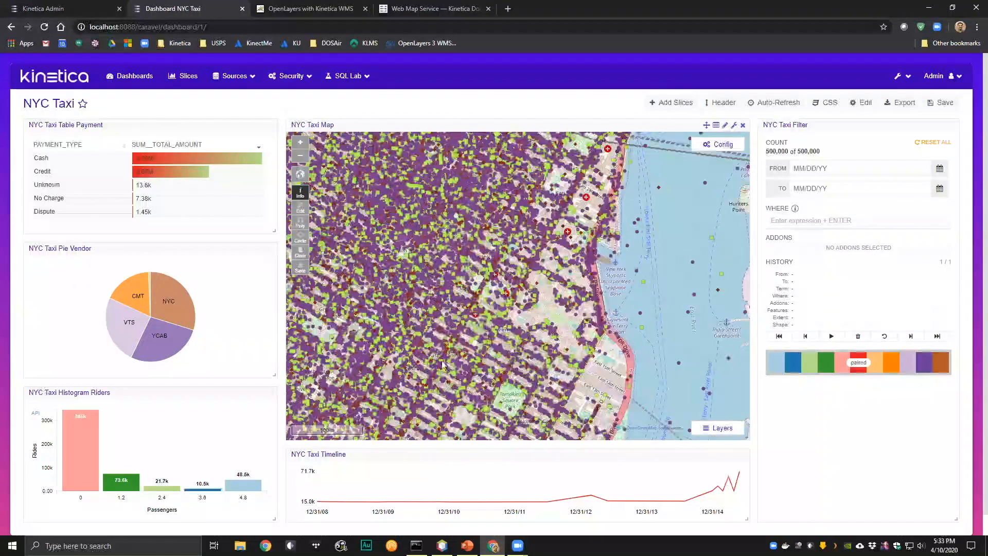
{"action": "scroll", "coordinate": [441, 365], "scroll_direction": "up", "scroll_amount": 2}
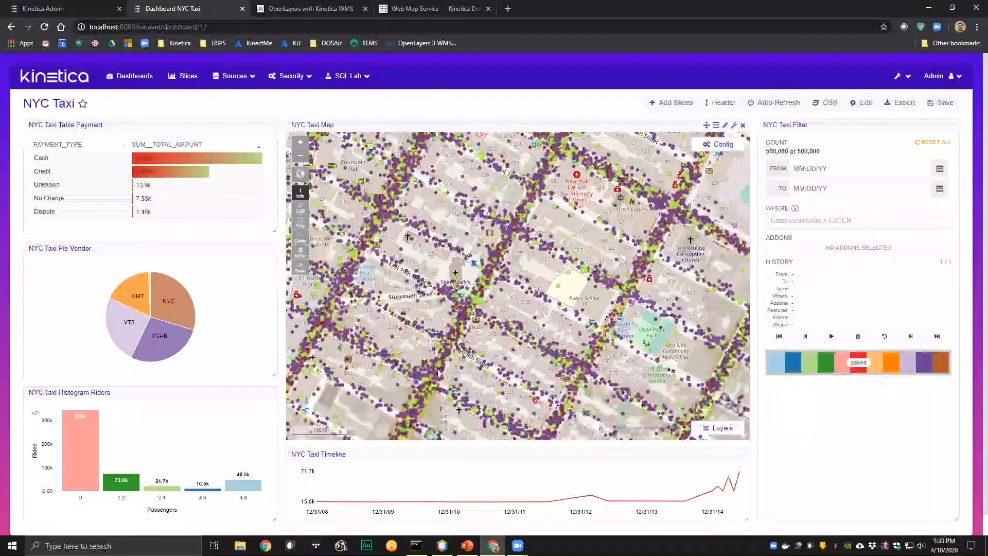
{"action": "scroll", "coordinate": [515, 360], "scroll_direction": "up", "scroll_amount": 2}
{"action": "scroll", "coordinate": [510, 359], "scroll_direction": "up", "scroll_amount": 2}
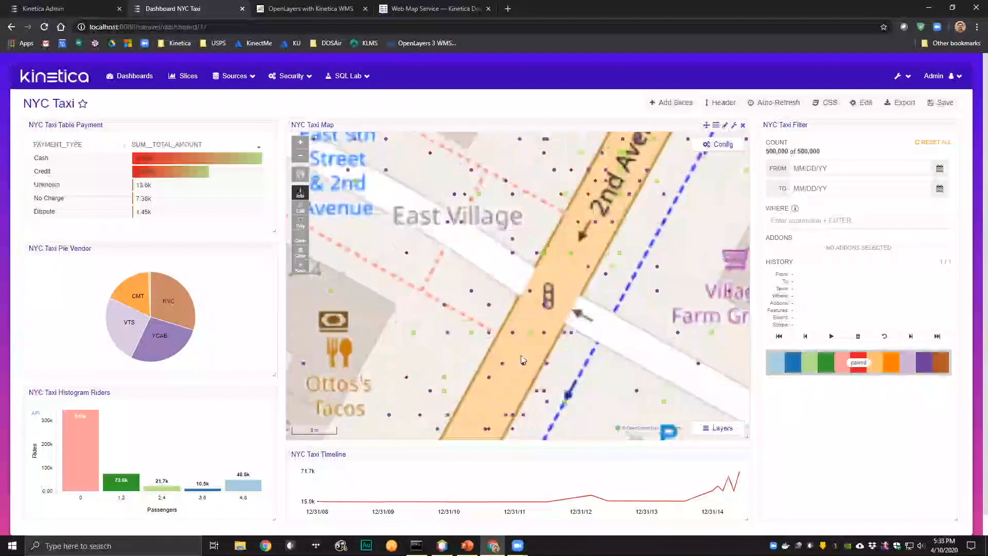
{"action": "scroll", "coordinate": [494, 359], "scroll_direction": "down", "scroll_amount": 1}
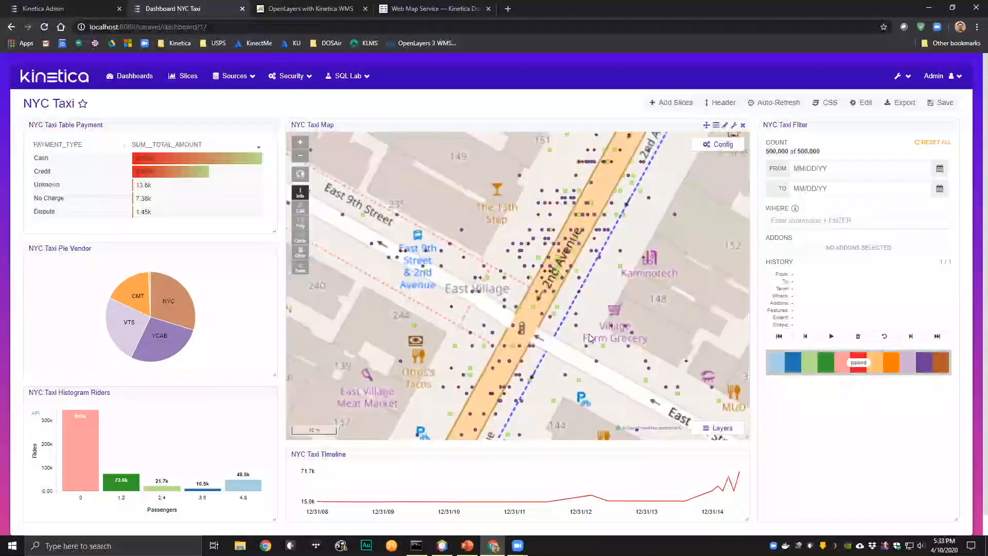
{"action": "scroll", "coordinate": [590, 336], "scroll_direction": "down", "scroll_amount": 1}
{"action": "left_click_drag", "start_coordinate": [668, 332], "coordinate": [549, 341]}
{"action": "left_click_drag", "start_coordinate": [547, 278], "coordinate": [516, 315]}
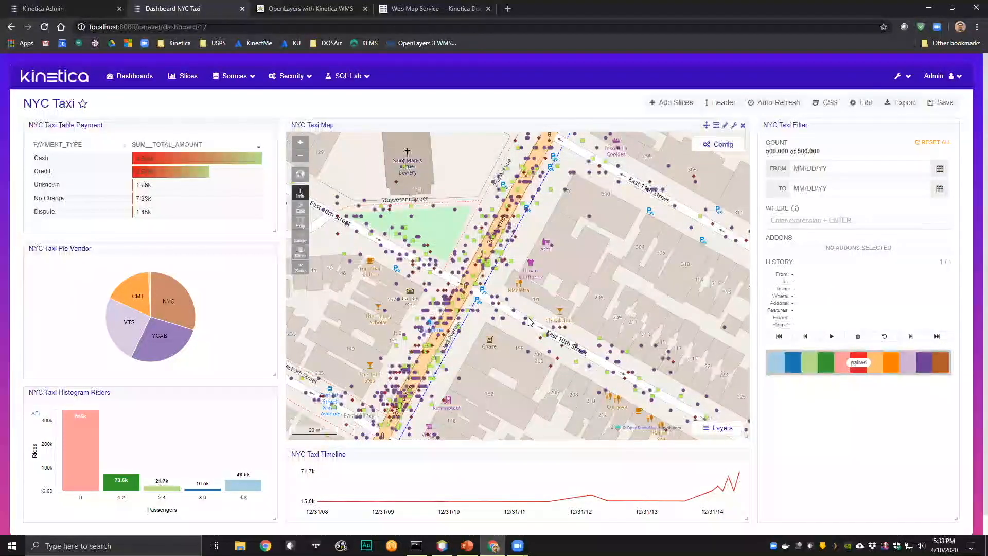
{"action": "scroll", "coordinate": [532, 368], "scroll_direction": "down", "scroll_amount": 4}
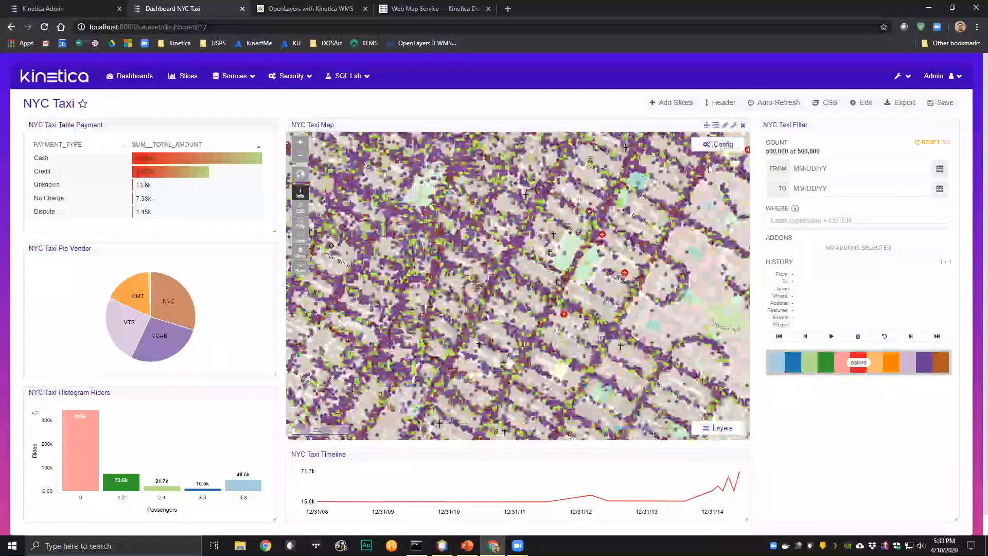
{"action": "scroll", "coordinate": [463, 288], "scroll_direction": "up", "scroll_amount": 5}
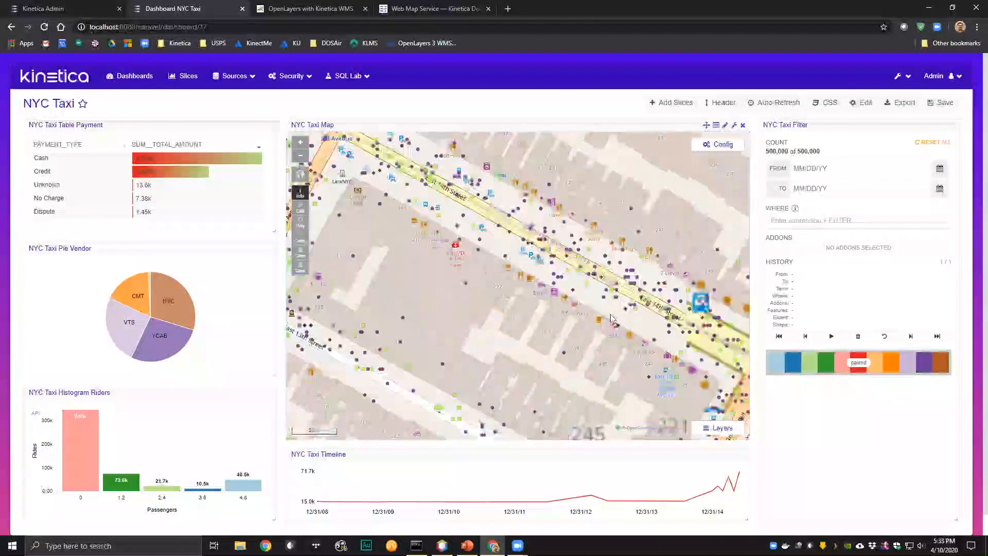
{"action": "scroll", "coordinate": [529, 332], "scroll_direction": "down", "scroll_amount": 2}
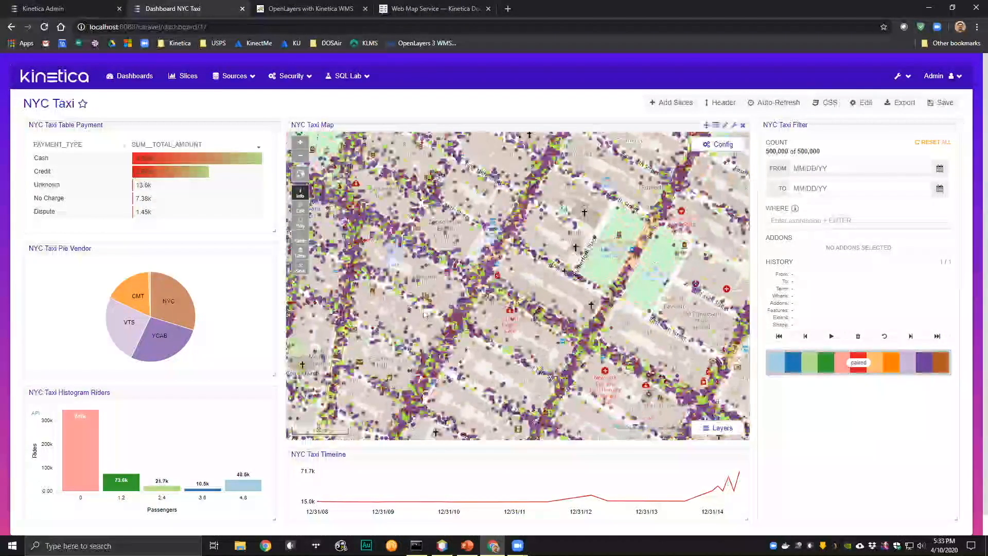
- Examine the distribution of the passenger count classes across Manhattan and the wider New York area
{"action": "scroll", "coordinate": [535, 305], "scroll_direction": "down", "scroll_amount": 3}
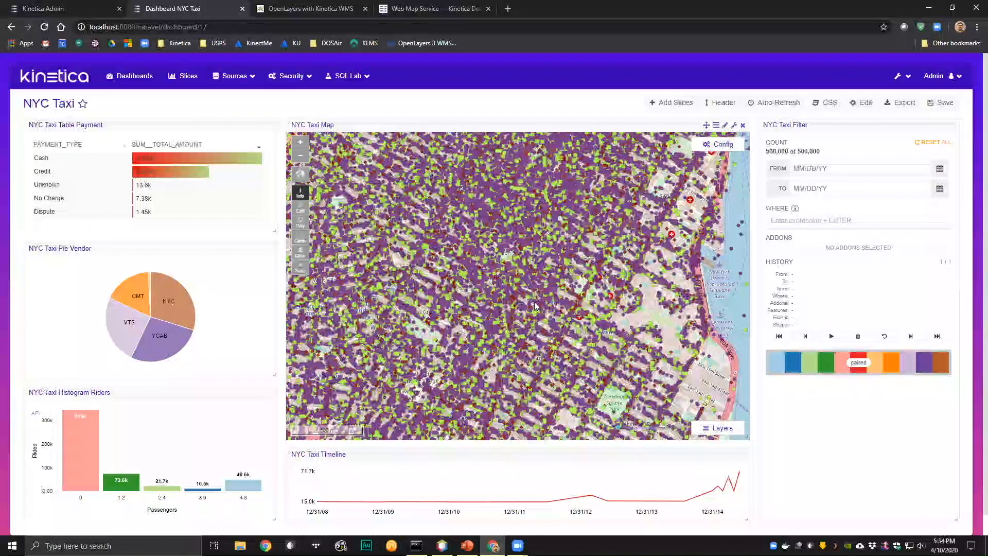
{"action": "scroll", "coordinate": [516, 319], "scroll_direction": "down", "scroll_amount": 2}
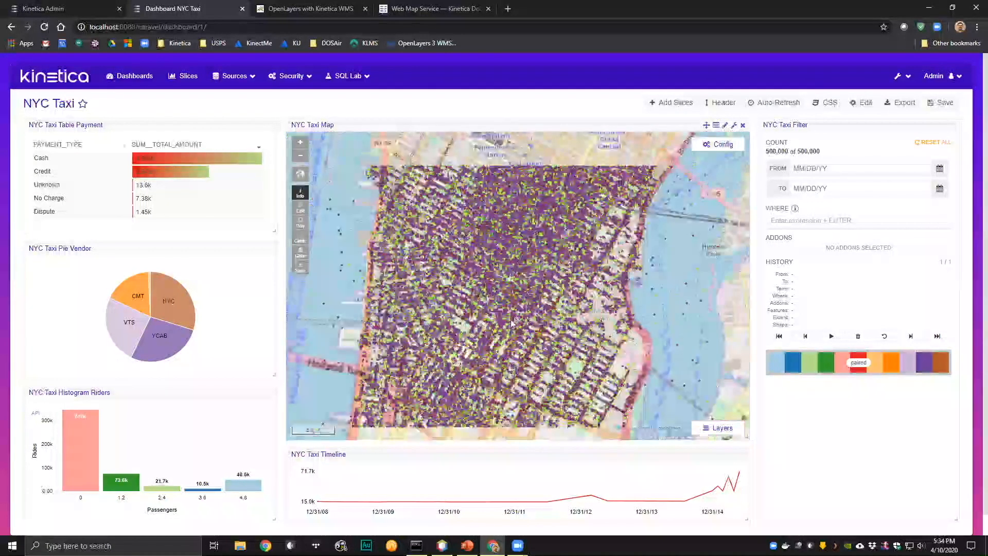
{"action": "scroll", "coordinate": [490, 342], "scroll_direction": "down", "scroll_amount": 2}
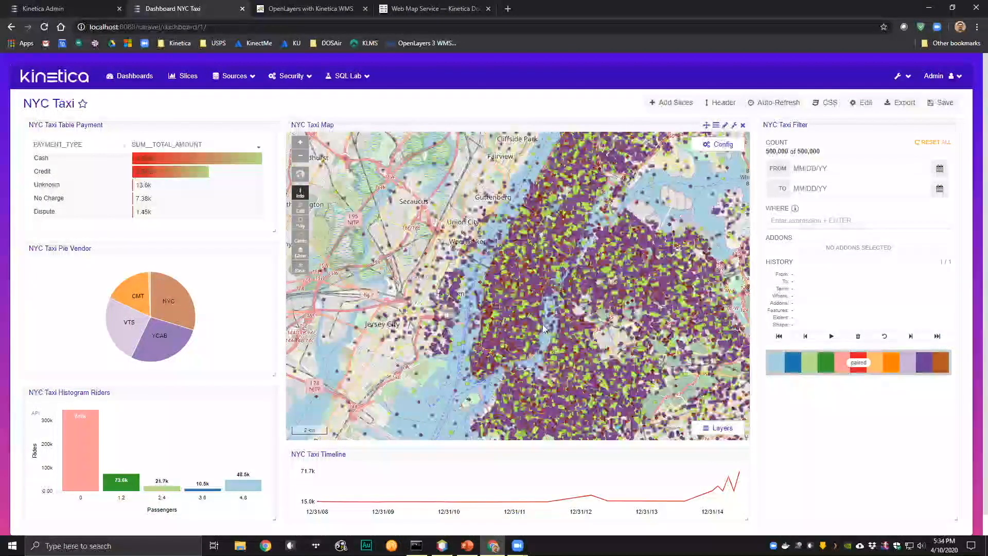
{"action": "scroll", "coordinate": [605, 365], "scroll_direction": "down", "scroll_amount": 2}
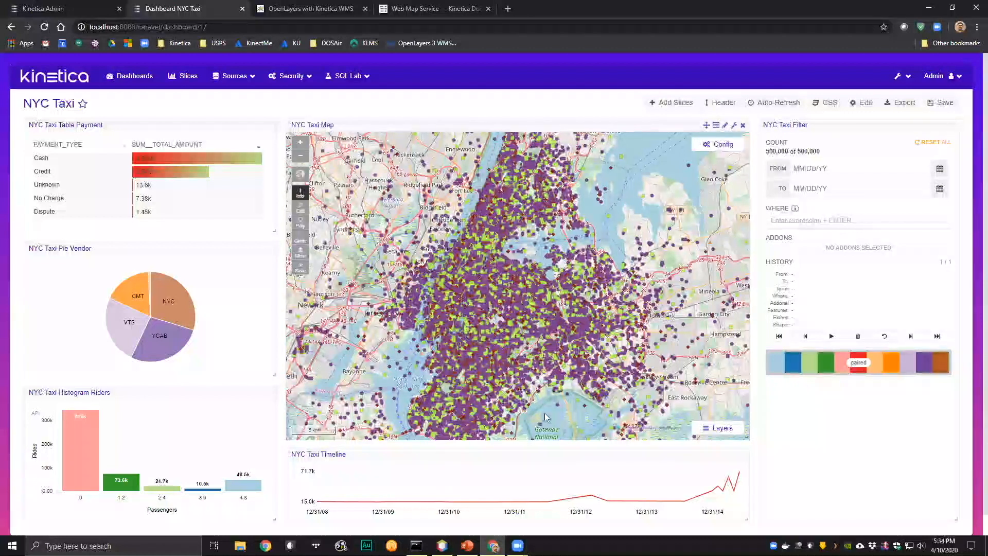
{"action": "left_click_drag", "start_coordinate": [547, 401], "coordinate": [548, 354]}
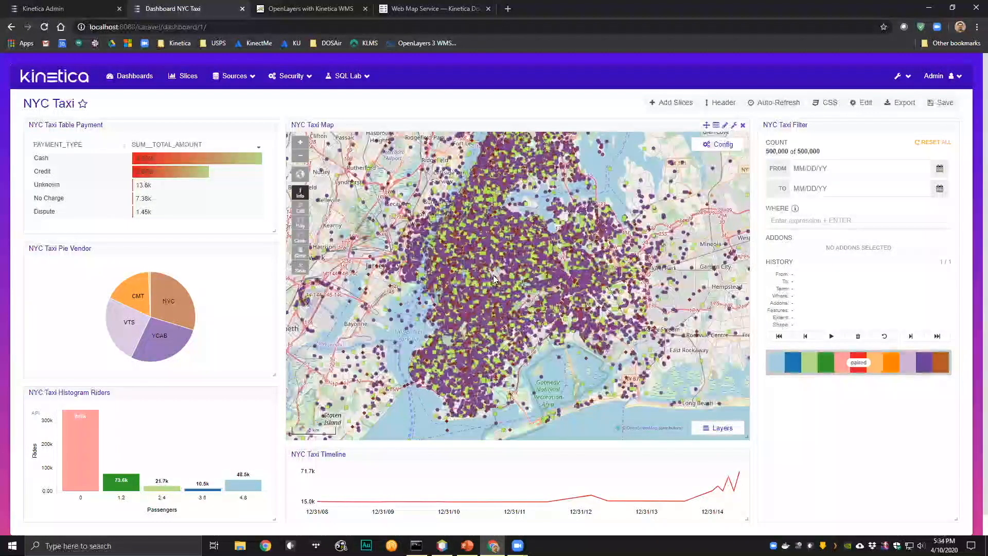
- Switch the NYC Taxi Map's rendering from CB Raster to Heatmap and close the map configuration
{"action": "left_click", "coordinate": [724, 144]}
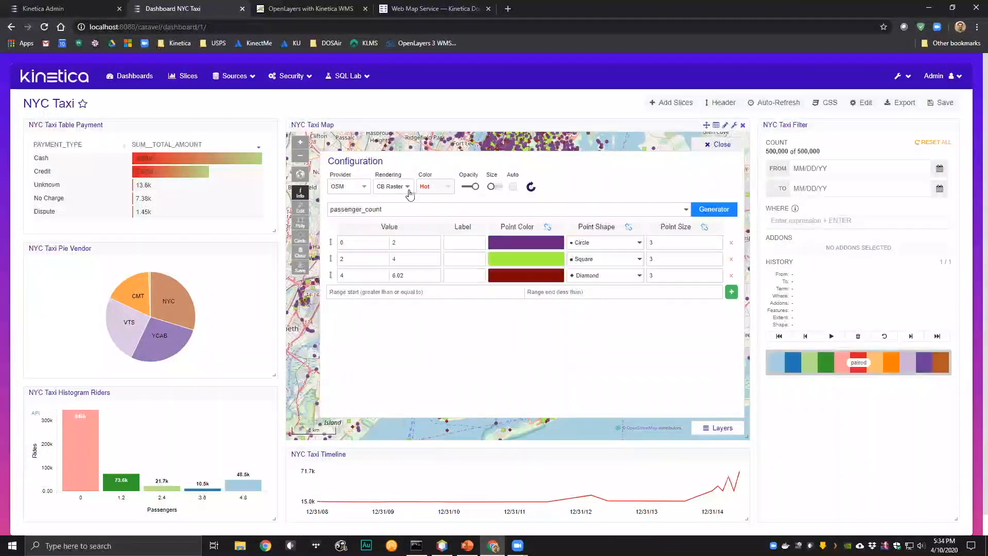
{"action": "left_click", "coordinate": [403, 188]}
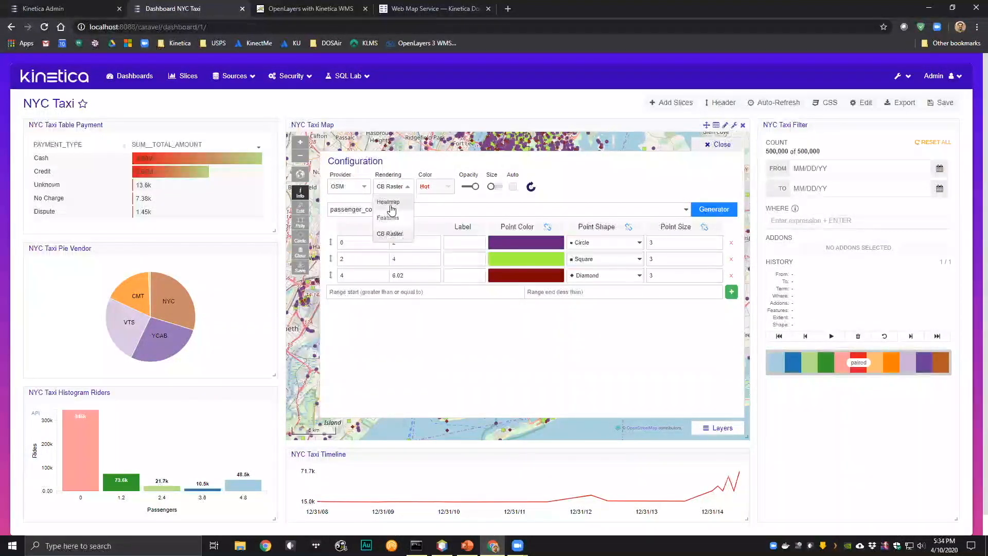
{"action": "left_click", "coordinate": [392, 209]}
{"action": "left_click", "coordinate": [718, 145]}
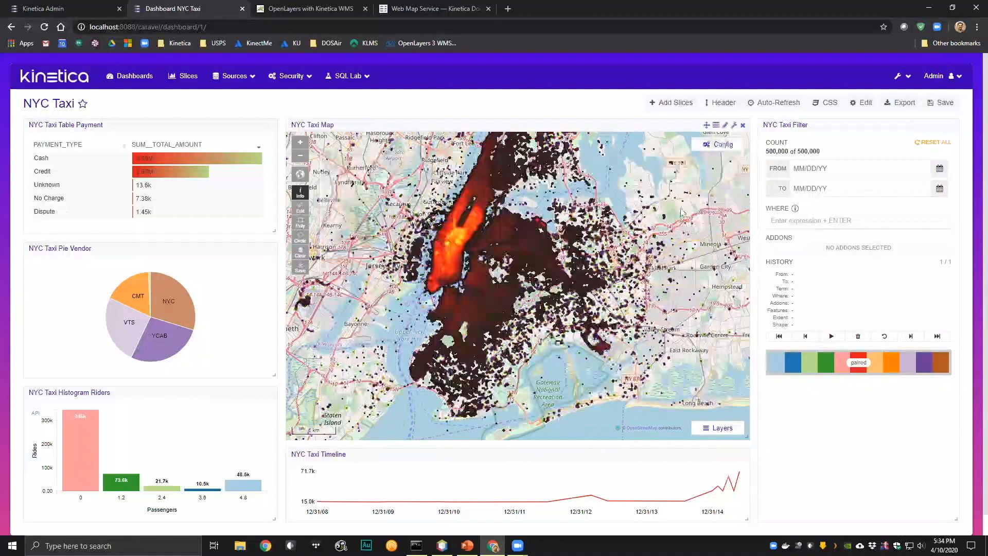
- Examine the taxi heatmap over Manhattan at street level and across the wider New York area
{"action": "left_click_drag", "start_coordinate": [464, 249], "coordinate": [509, 297]}
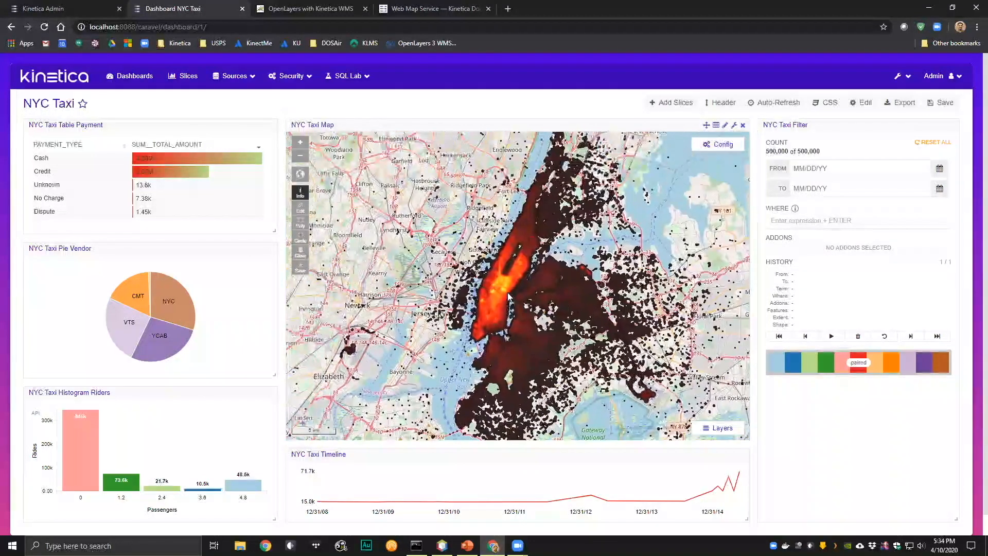
{"action": "scroll", "coordinate": [509, 297], "scroll_direction": "up", "scroll_amount": 3}
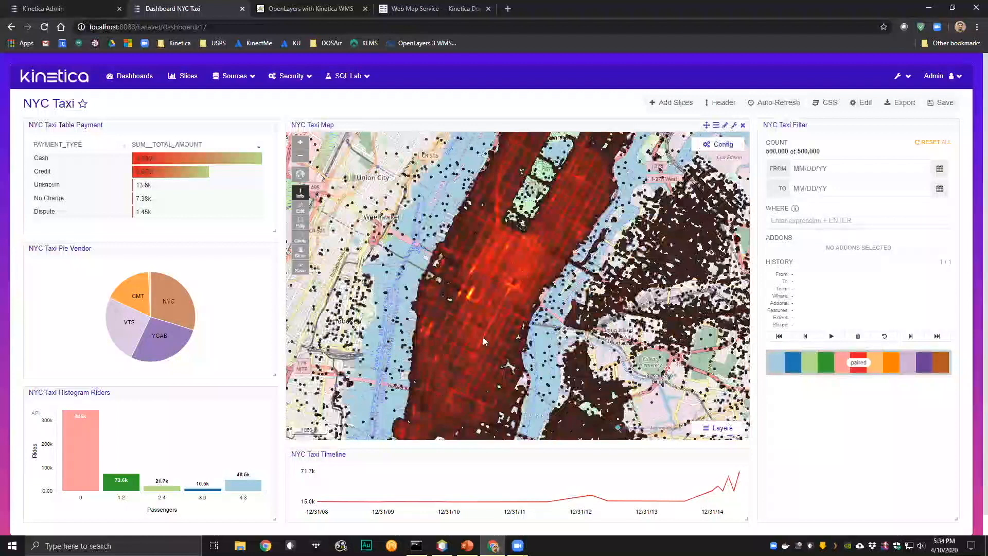
{"action": "scroll", "coordinate": [483, 335], "scroll_direction": "up", "scroll_amount": 2}
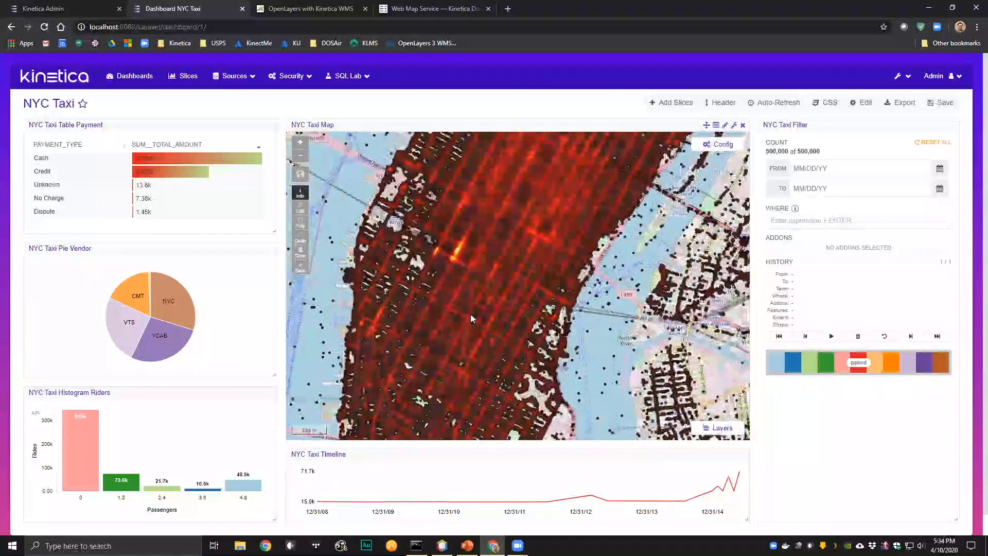
{"action": "scroll", "coordinate": [471, 311], "scroll_direction": "down", "scroll_amount": 3}
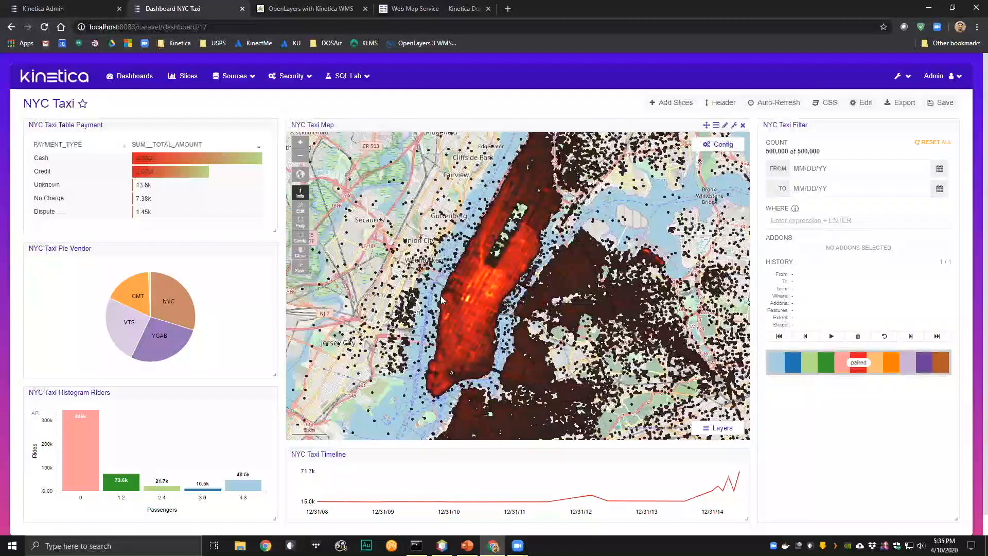
{"action": "scroll", "coordinate": [473, 305], "scroll_direction": "down", "scroll_amount": 1}
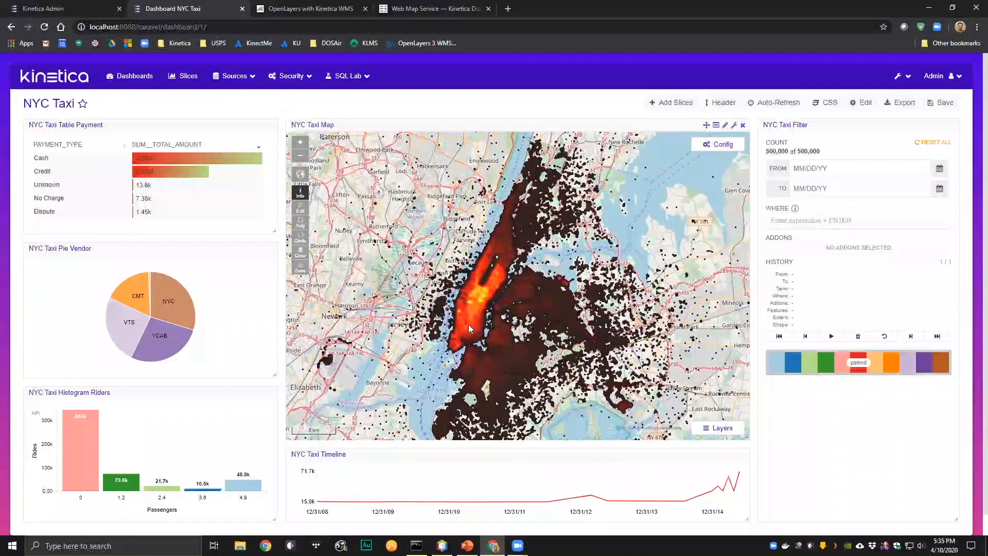
{"action": "left_click_drag", "start_coordinate": [578, 427], "coordinate": [589, 412]}
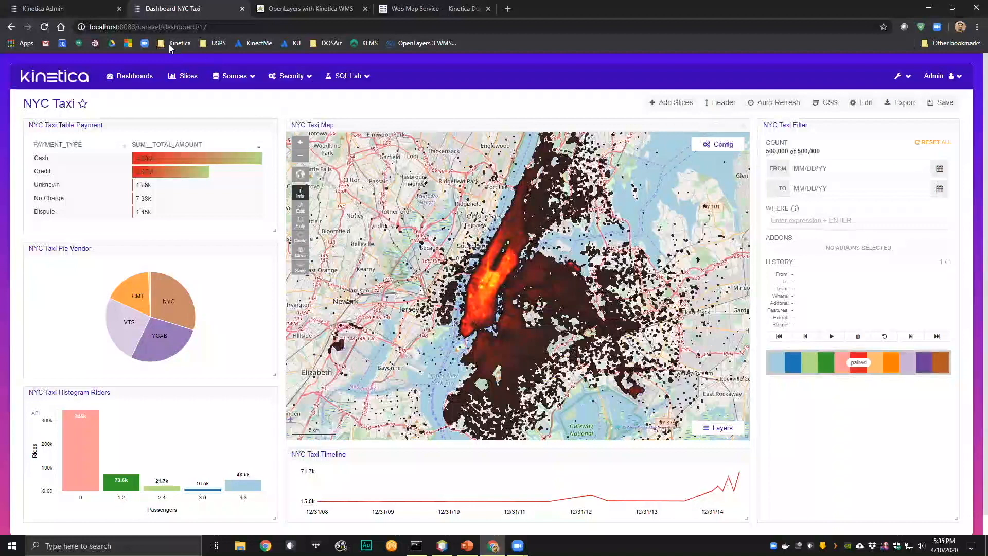
- View the US states layer on the OpenLayers with Kinetica WMS page and glance at its index.html source in NetBeans
{"action": "left_click", "coordinate": [304, 10]}
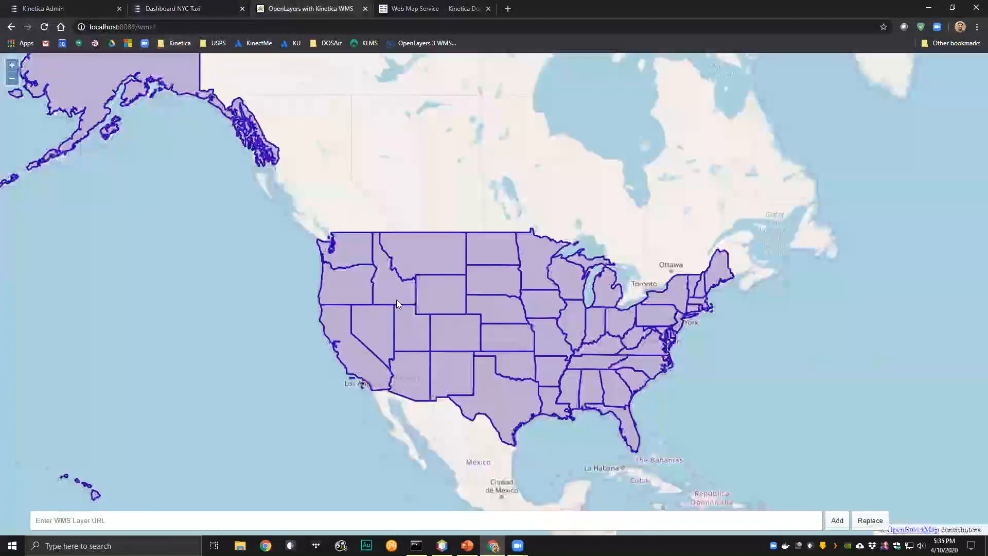
{"action": "left_click", "coordinate": [166, 10]}
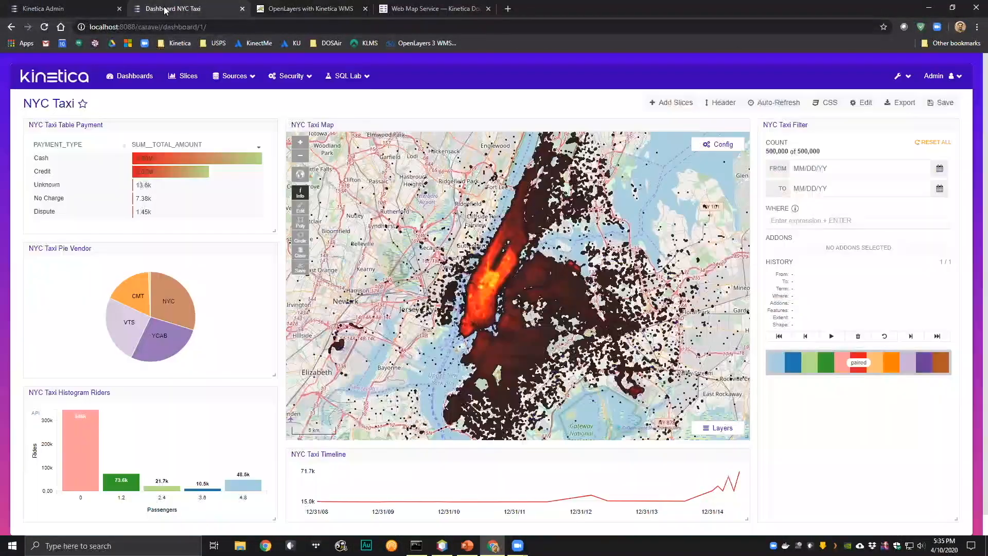
{"action": "left_click", "coordinate": [288, 8]}
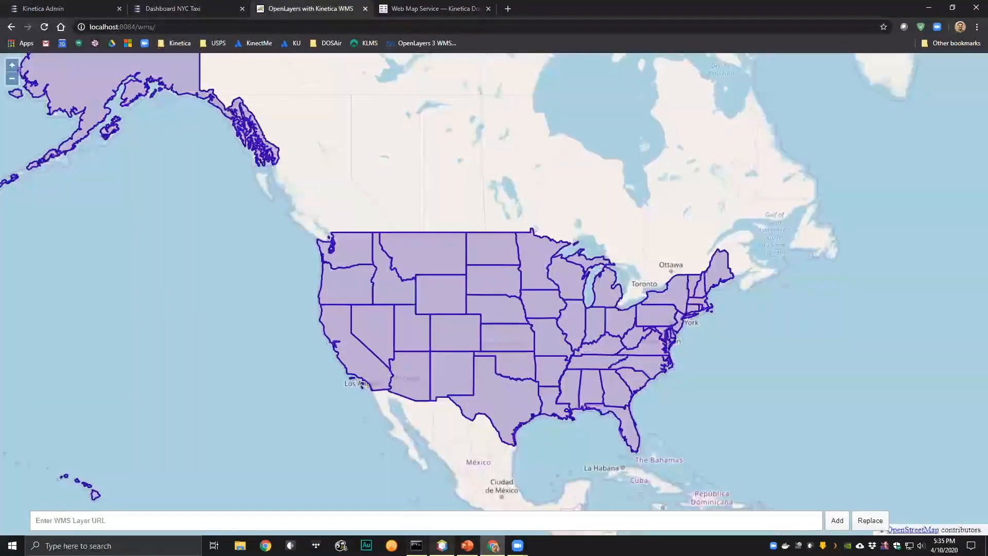
{"action": "left_click", "coordinate": [442, 545]}
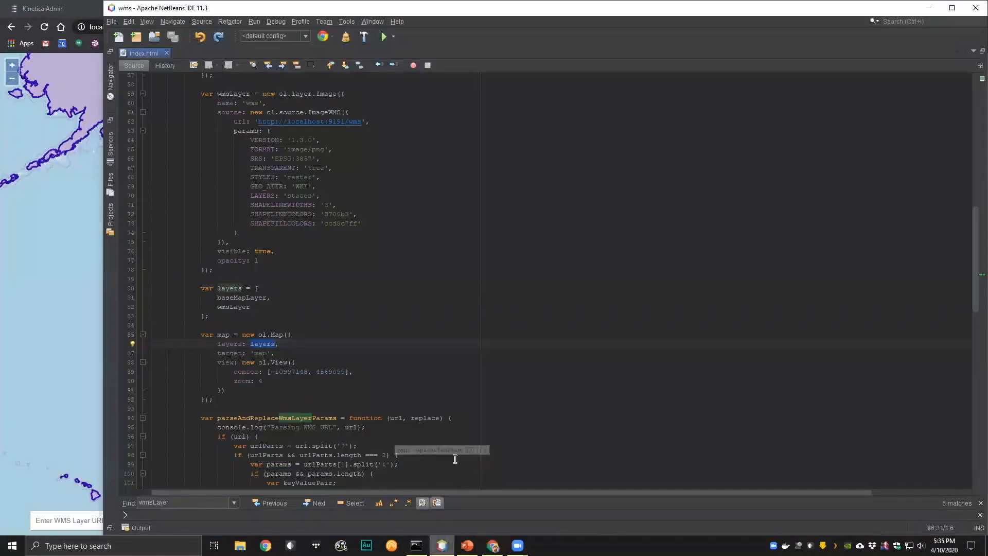
{"action": "scroll", "coordinate": [429, 328], "scroll_direction": "up", "scroll_amount": 3}
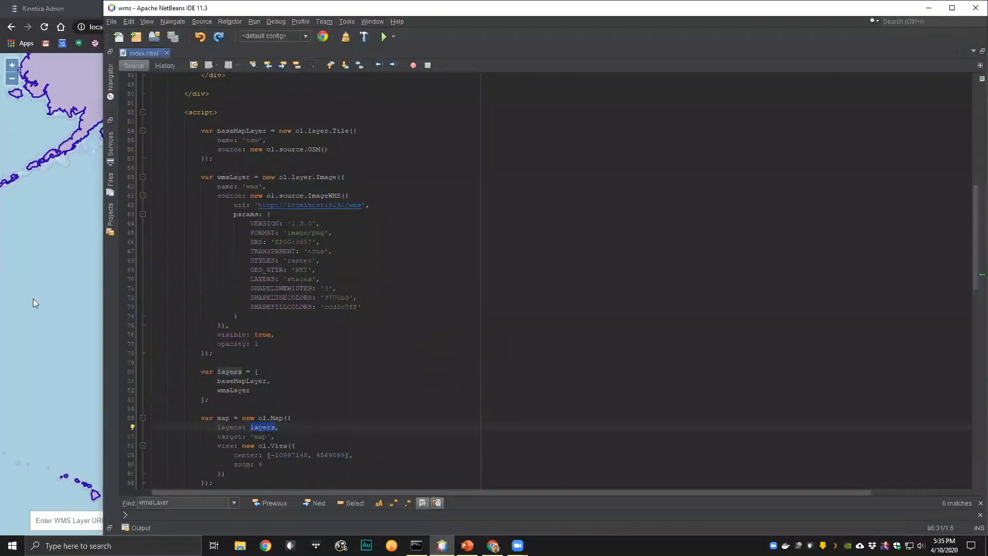
{"action": "left_click", "coordinate": [10, 269]}
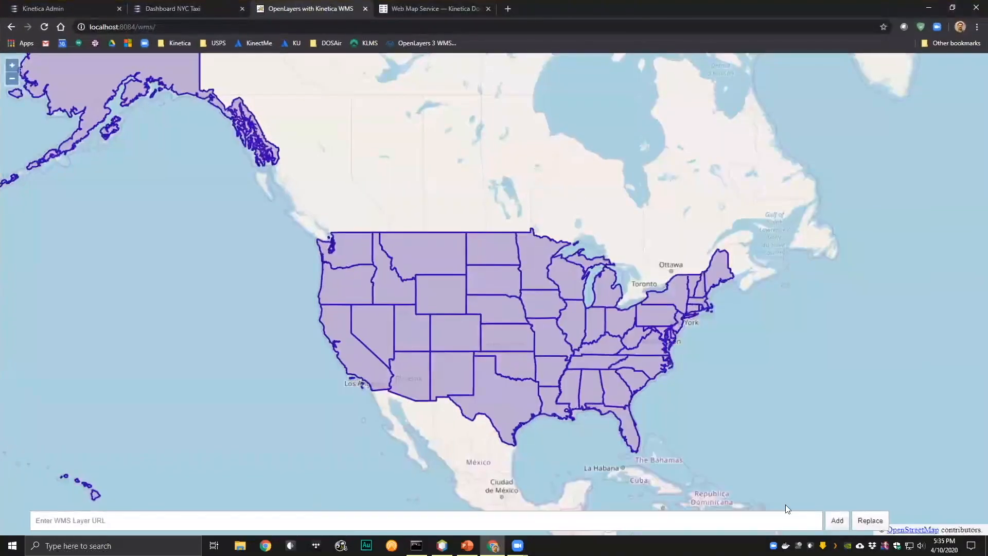
{"action": "left_click_drag", "start_coordinate": [430, 339], "coordinate": [399, 311]}
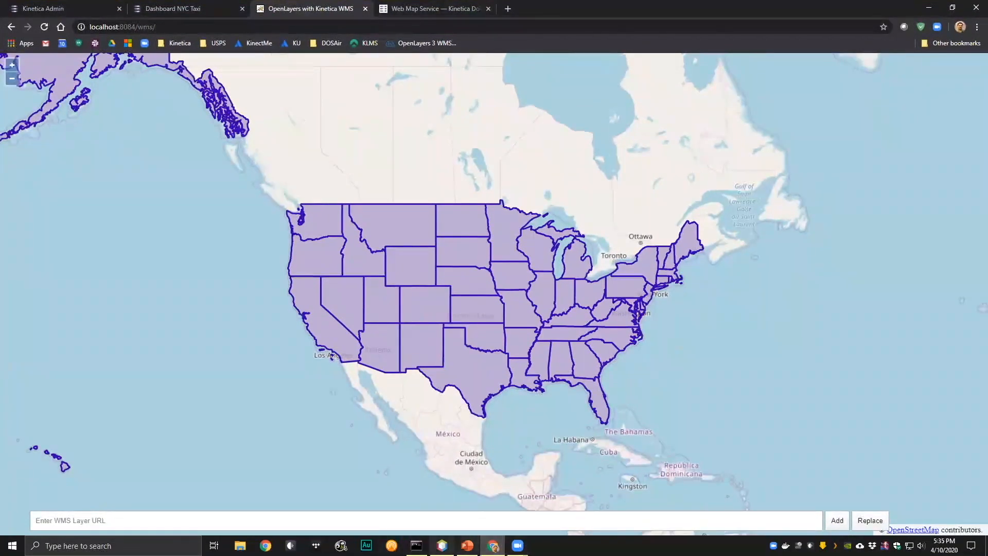
- Switch to NetBeans and review index.html from the page styles and WMS URL input down to the map layer definitions
{"action": "left_click", "coordinate": [441, 545]}
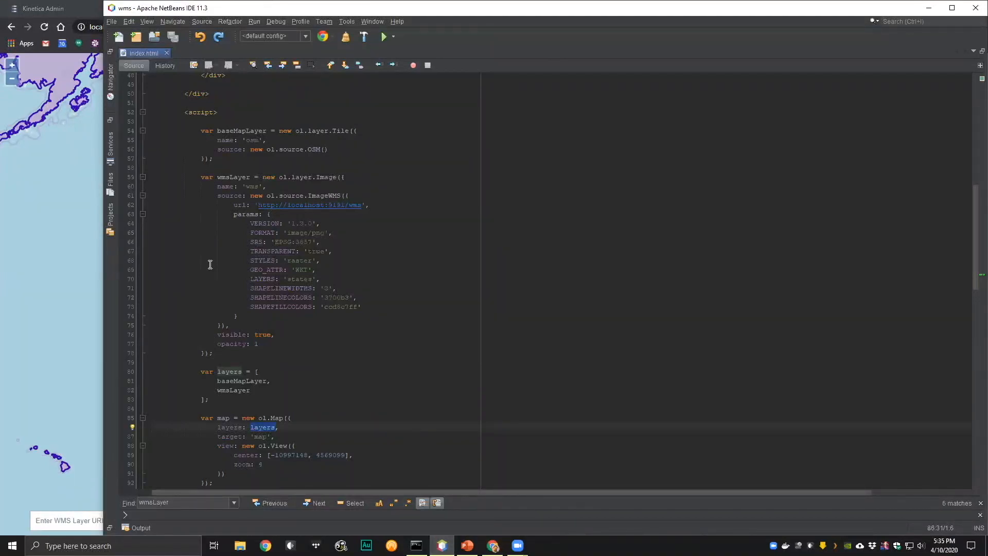
{"action": "scroll", "coordinate": [213, 282], "scroll_direction": "up", "scroll_amount": 10}
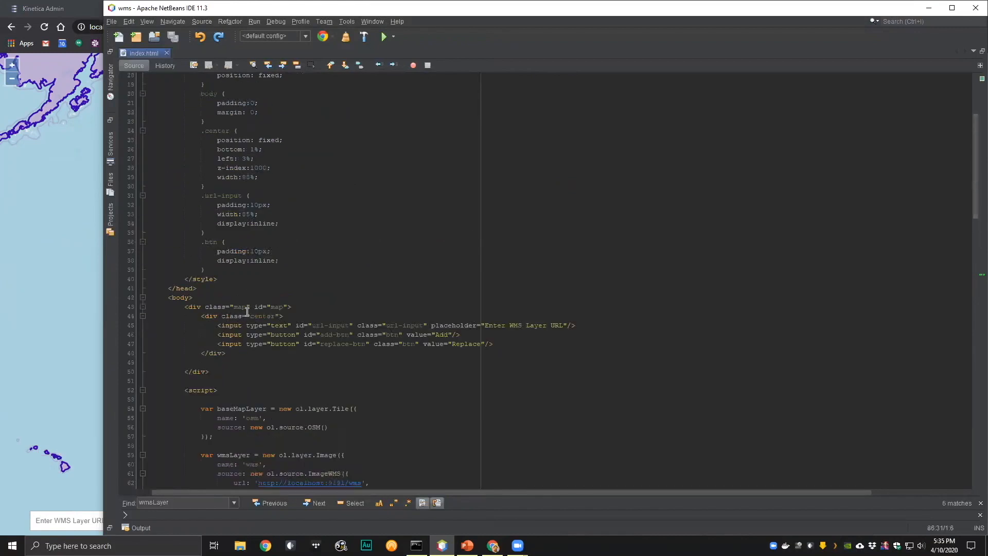
{"action": "scroll", "coordinate": [244, 351], "scroll_direction": "down", "scroll_amount": 3}
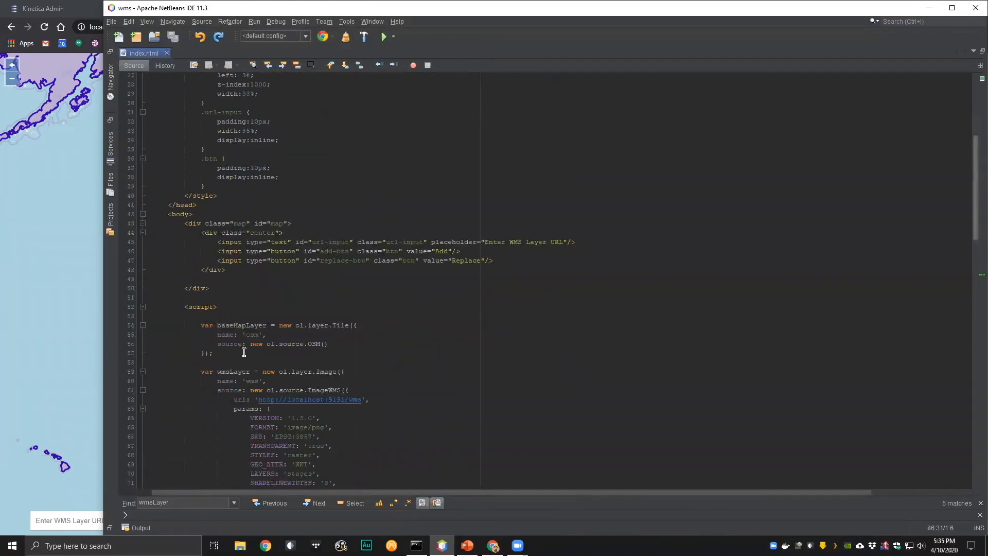
{"action": "scroll", "coordinate": [244, 352], "scroll_direction": "down", "scroll_amount": 4}
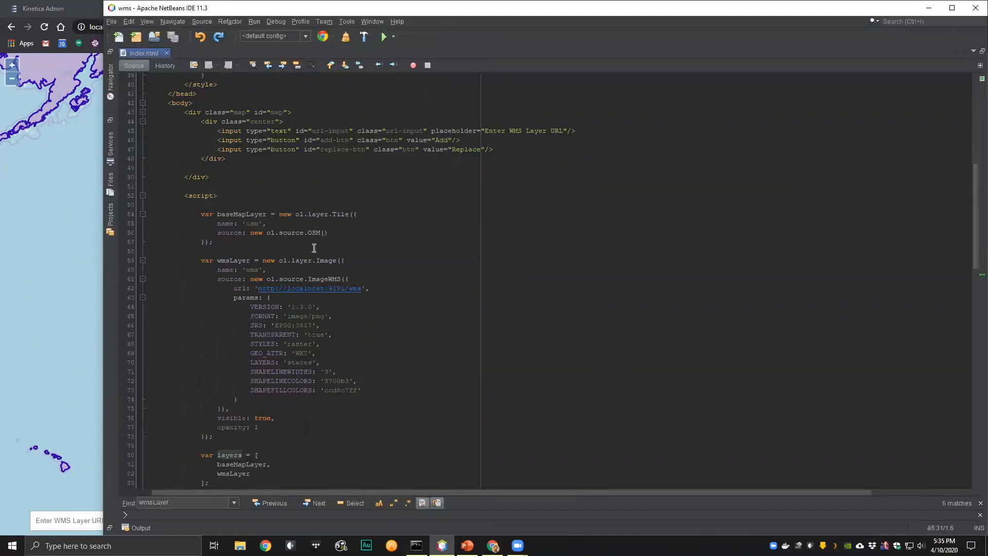
{"action": "scroll", "coordinate": [311, 232], "scroll_direction": "down", "scroll_amount": 2}
- Inspect the wmsLayer definition's url, request params and LAYERS value in index.html, and return to the OpenLayers map in the browser
{"action": "left_click_drag", "start_coordinate": [202, 206], "coordinate": [228, 381]}
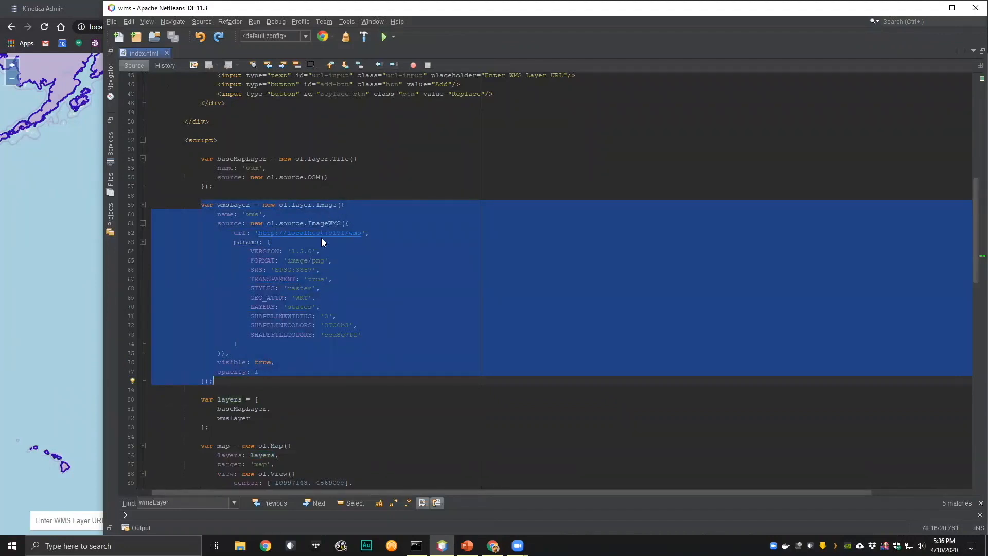
{"action": "left_click", "coordinate": [309, 254]}
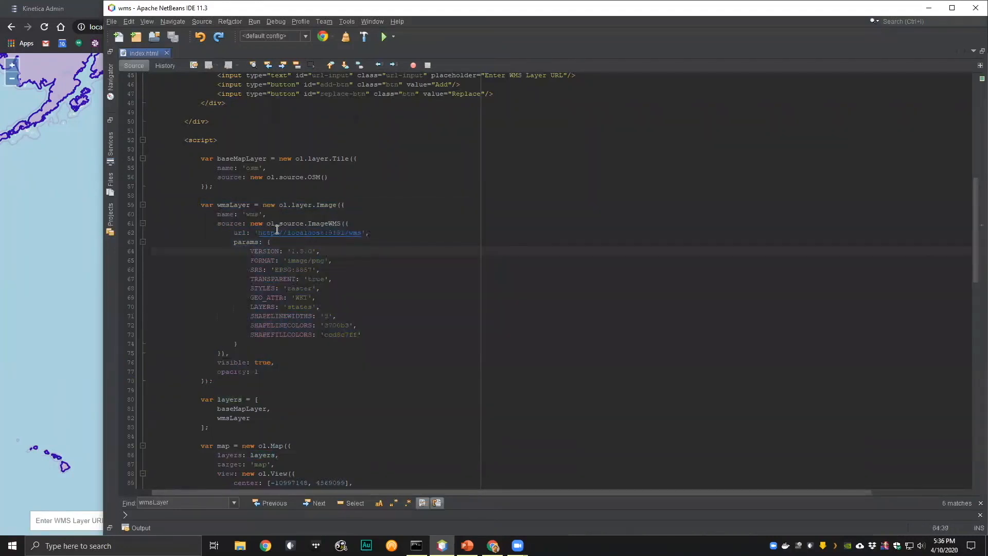
{"action": "left_click_drag", "start_coordinate": [258, 233], "coordinate": [363, 232]}
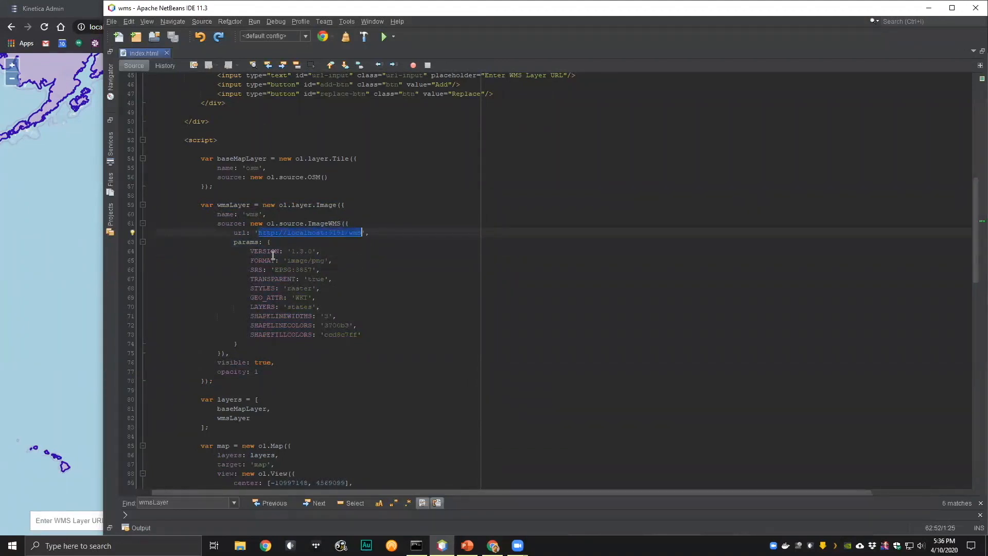
{"action": "left_click_drag", "start_coordinate": [251, 252], "coordinate": [338, 298]}
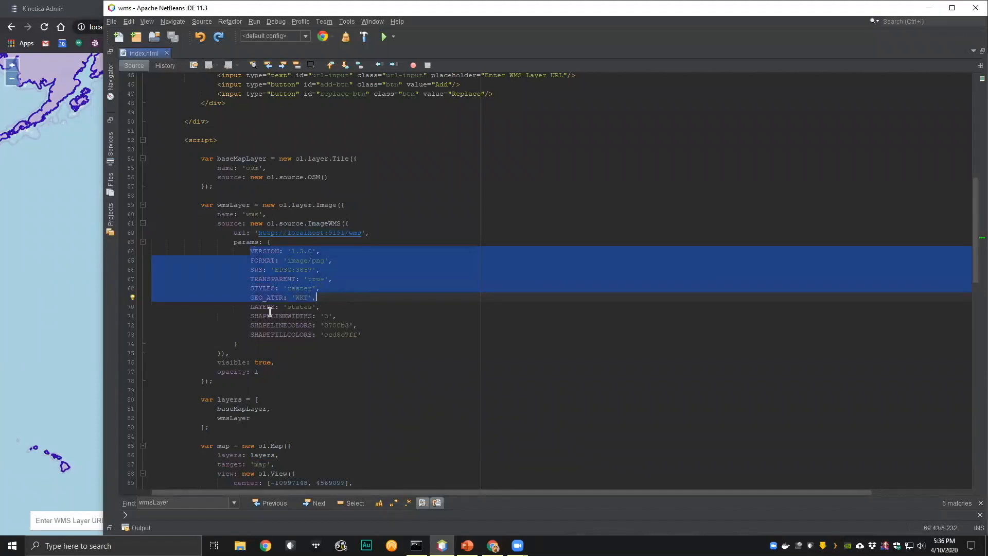
{"action": "double_click", "coordinate": [300, 307]}
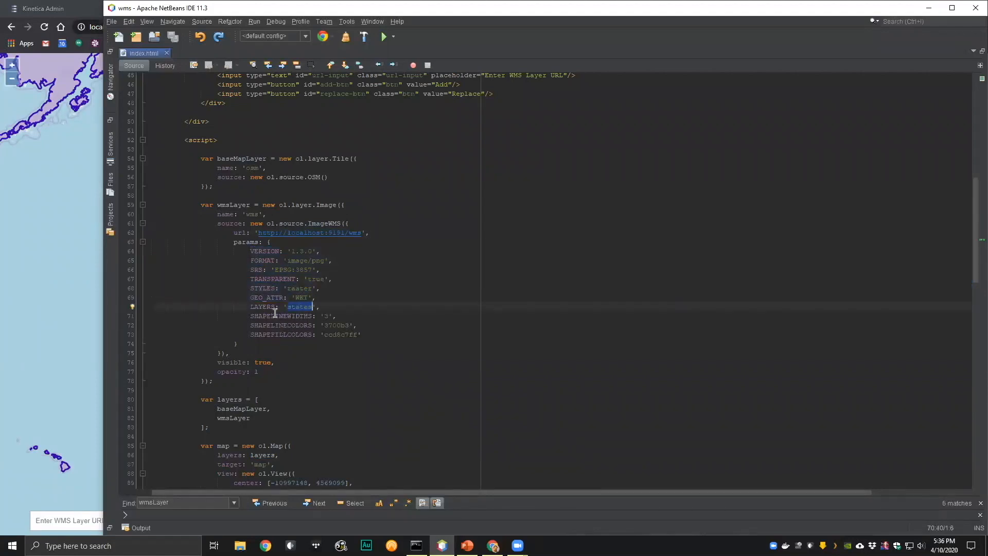
{"action": "left_click", "coordinate": [64, 257]}
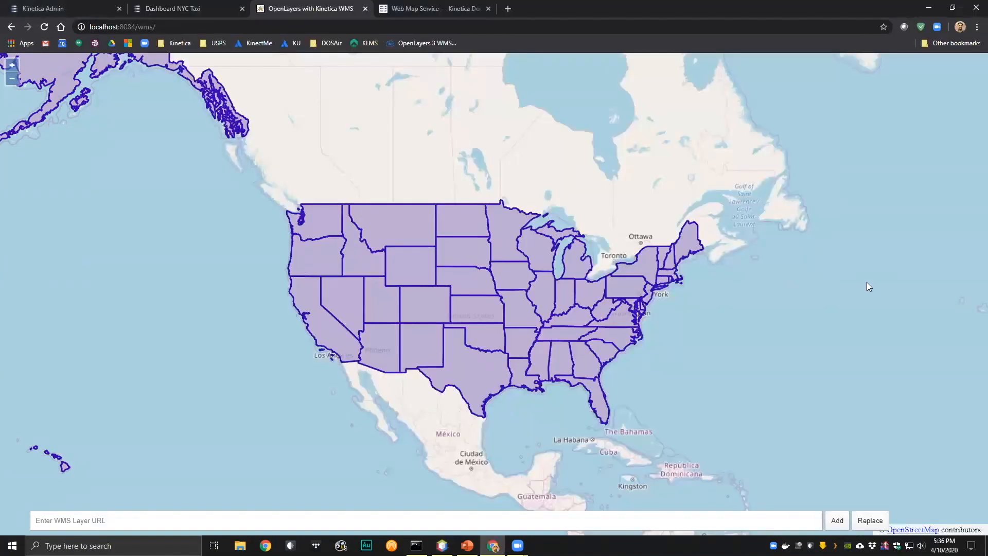